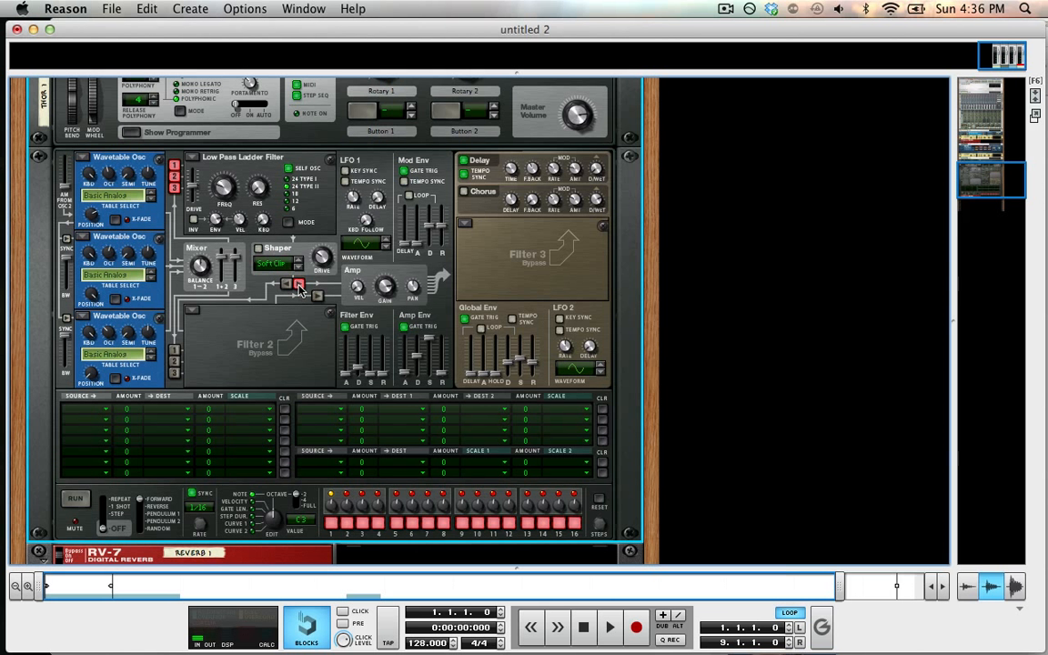
# Step: Start playback and raise the Low Pass Ladder filter's envelope amount to about 99
pyautogui.moveTo(233, 204)
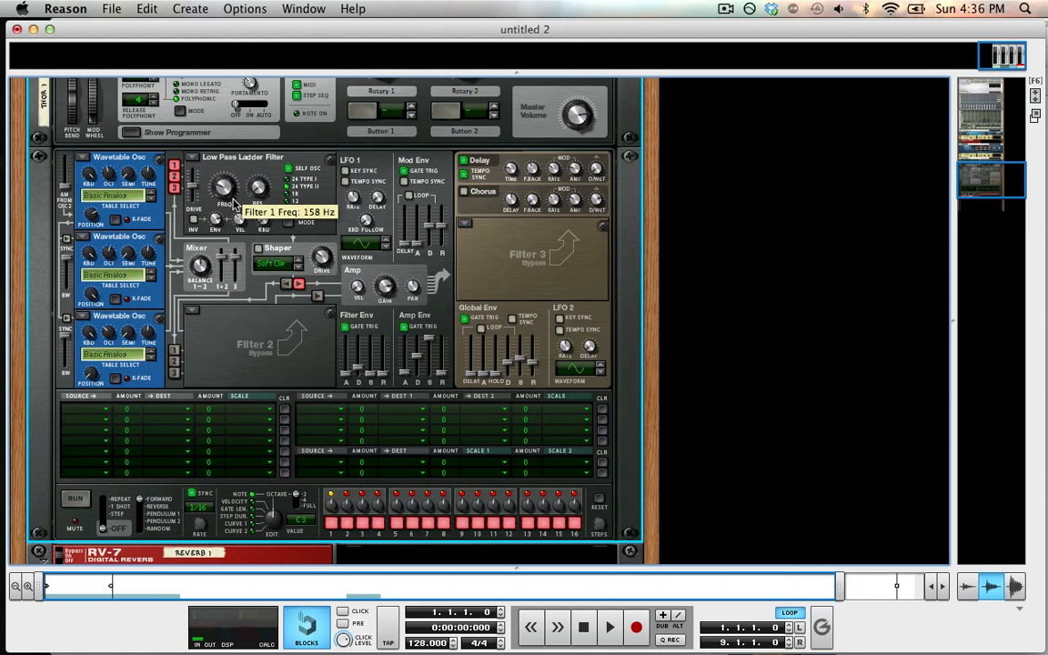
pyautogui.moveTo(359, 371)
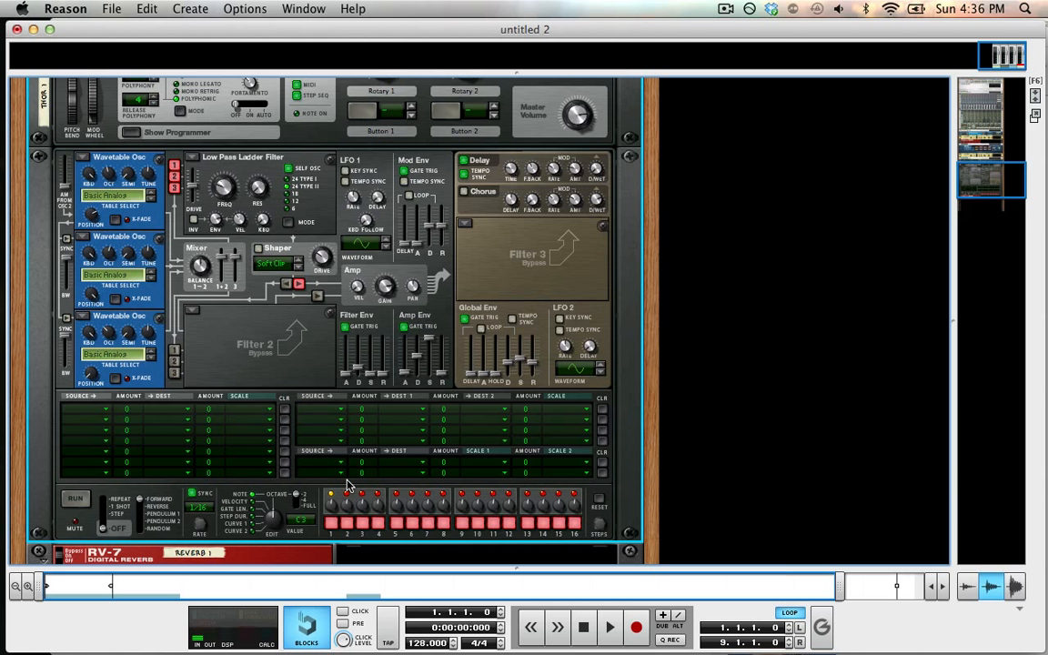
pyautogui.press('space')
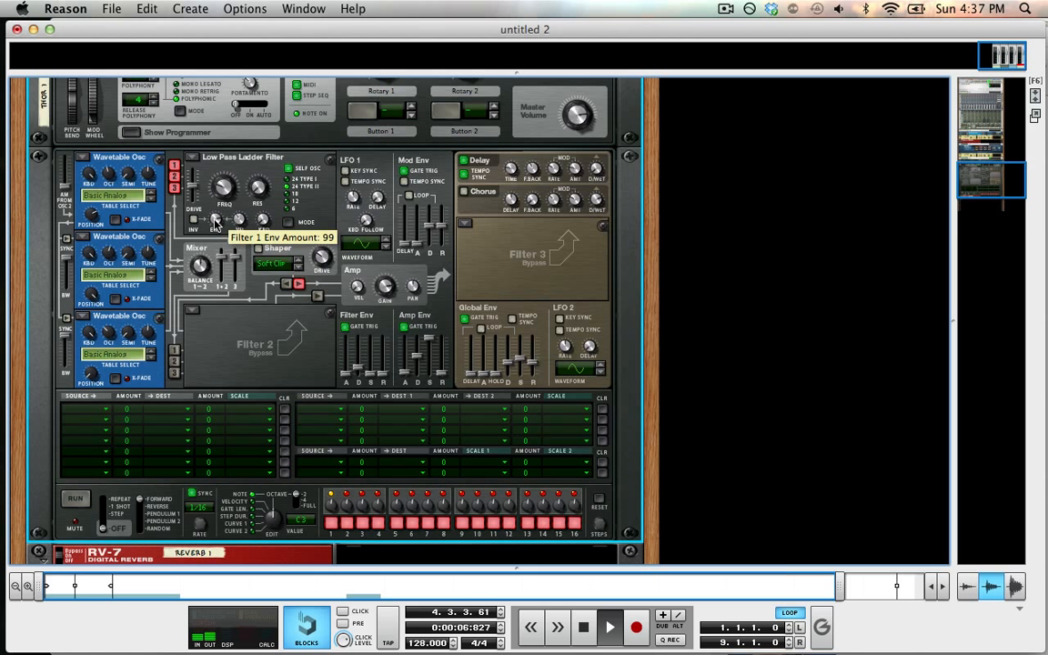
pyautogui.moveTo(216, 223); pyautogui.dragTo(219, 185)
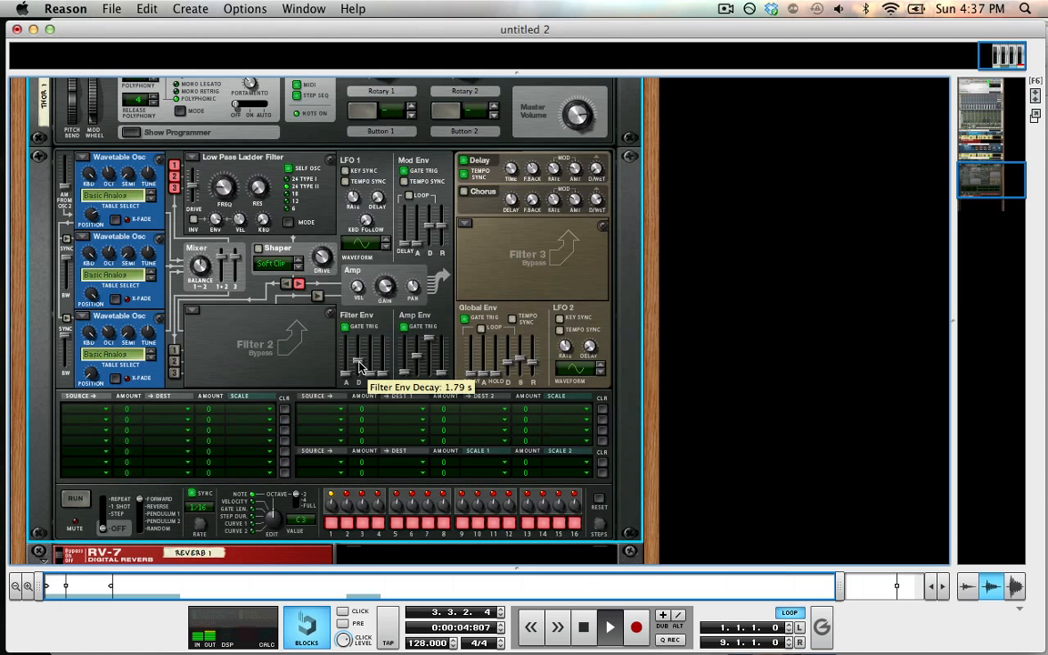
# Step: Adjust the filter envelope's decay slider and the filter frequency knob while the pattern plays
pyautogui.moveTo(359, 363); pyautogui.dragTo(360, 358)
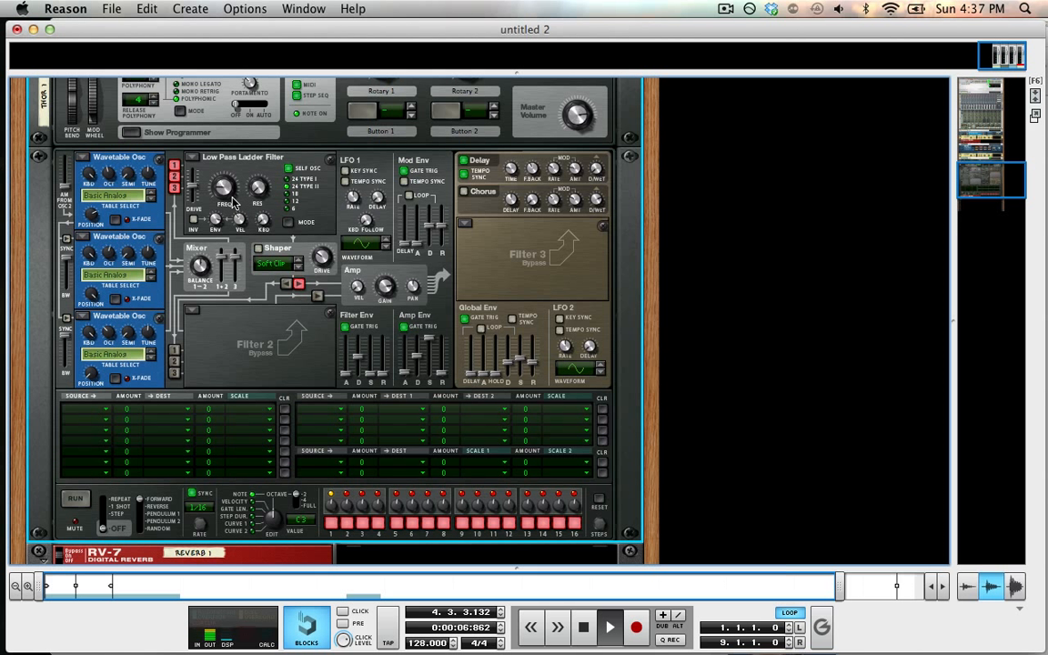
pyautogui.moveTo(232, 187); pyautogui.dragTo(252, 198)
pyautogui.moveTo(357, 357); pyautogui.dragTo(346, 375)
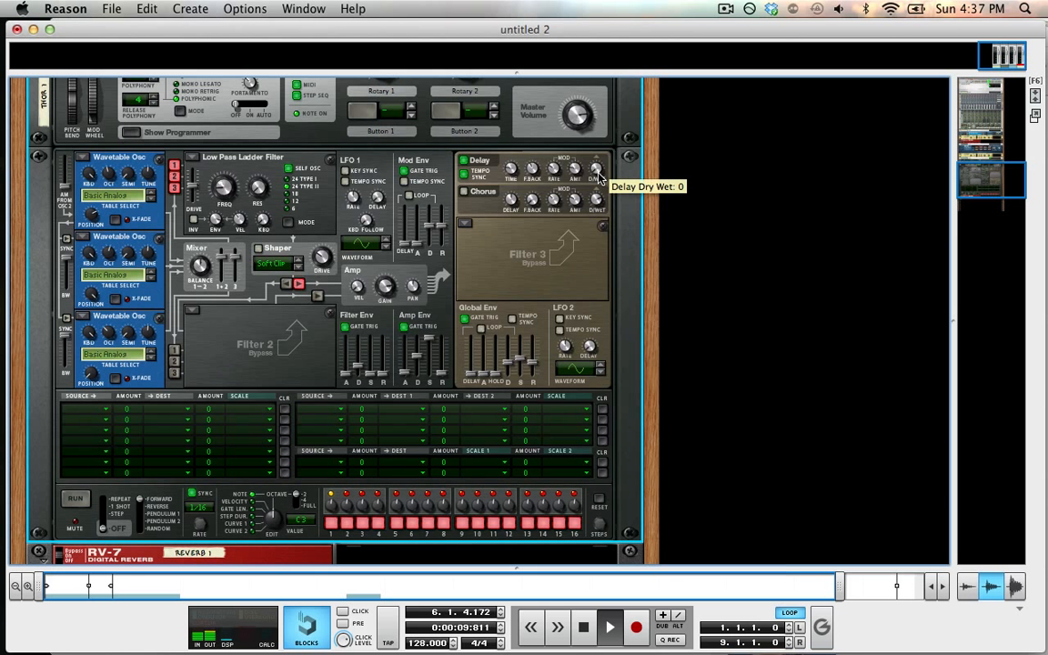
# Step: Turn Thor's delay dry/wet knob fully down
pyautogui.moveTo(599, 176); pyautogui.dragTo(605, 234)
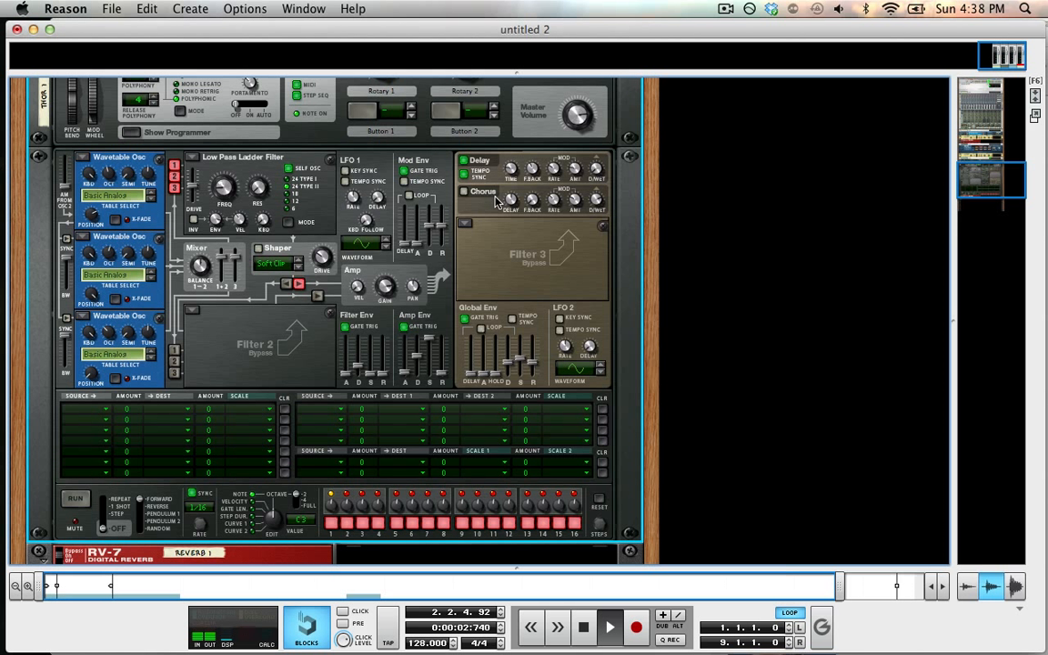
# Step: Raise the dry/wet amount on the RV-7 Digital Reverb below Thor
pyautogui.scroll(-2, 329, 404)
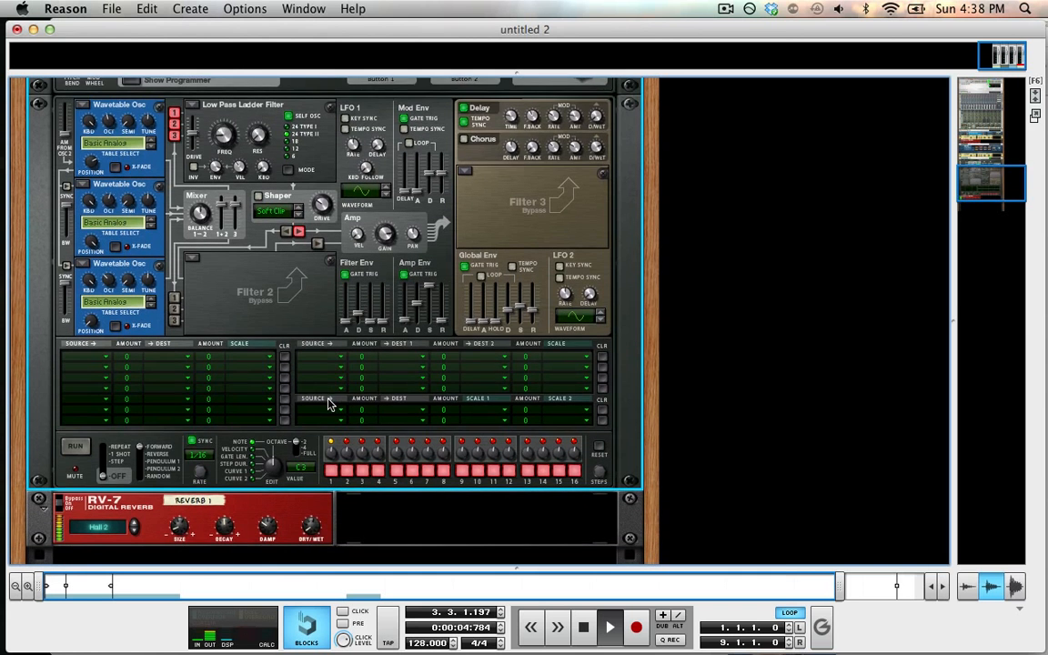
pyautogui.scroll(-3, 329, 405)
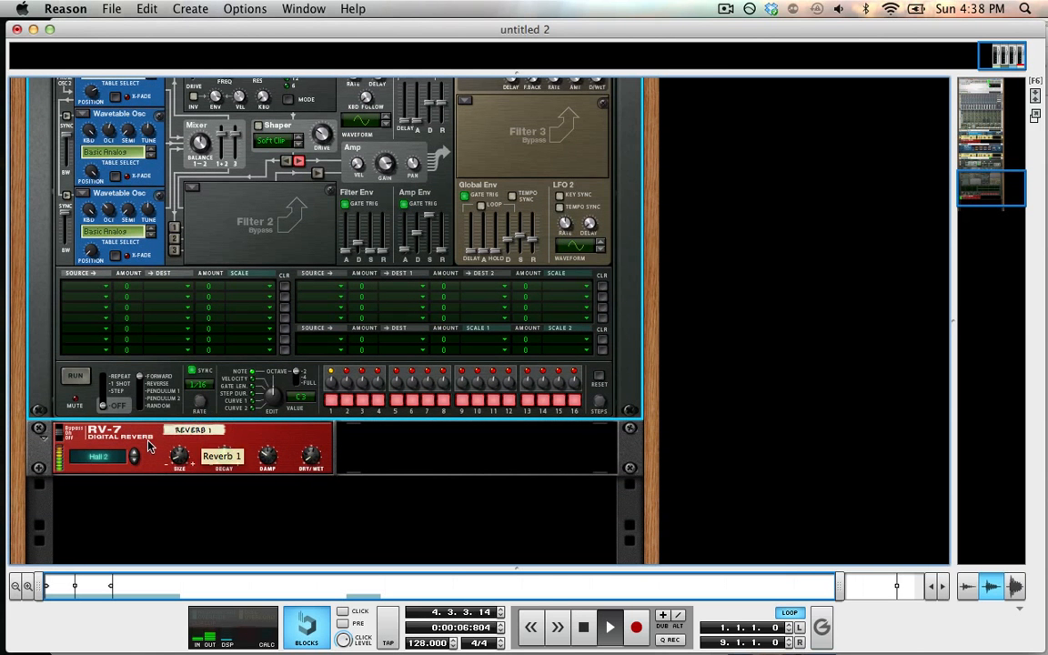
pyautogui.click(313, 439)
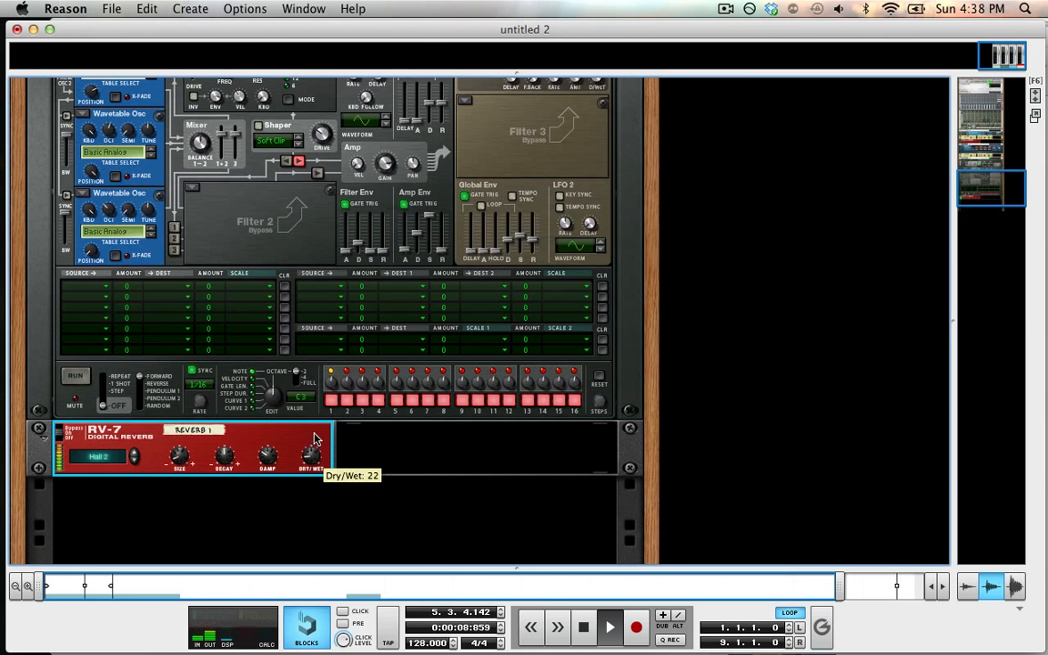
pyautogui.moveTo(314, 440); pyautogui.dragTo(312, 429)
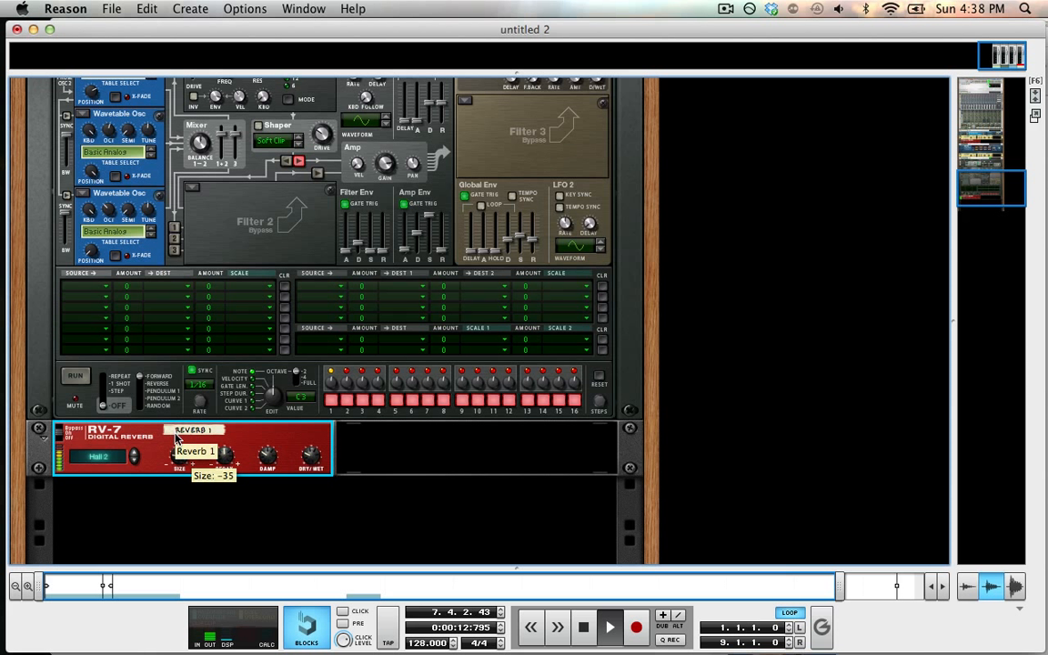
# Step: Reduce the RV-7 reverb's size to about -53 and stop playback
pyautogui.moveTo(180, 459); pyautogui.dragTo(184, 472)
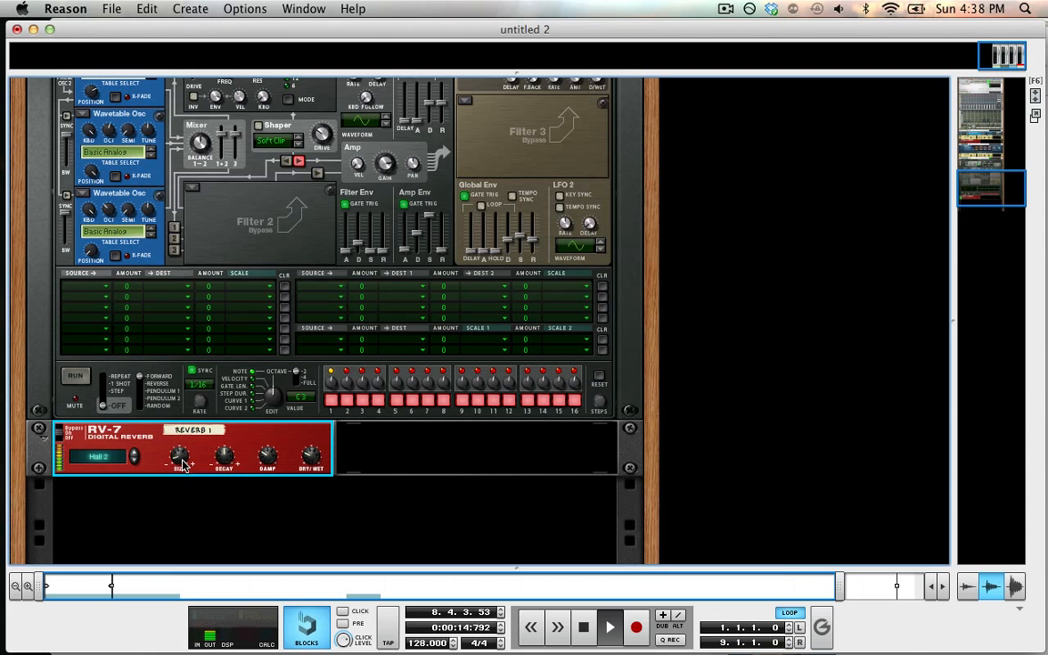
pyautogui.press('space')
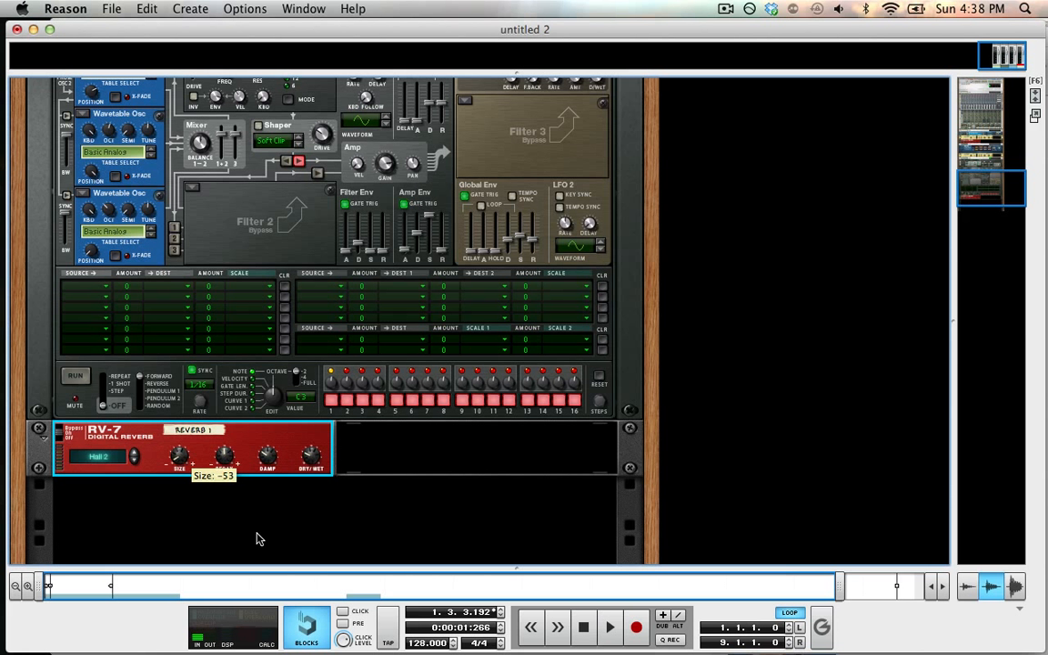
# Step: Collapse Thor's programmer panel and select the RV-7 reverb device
pyautogui.scroll(4, 215, 476)
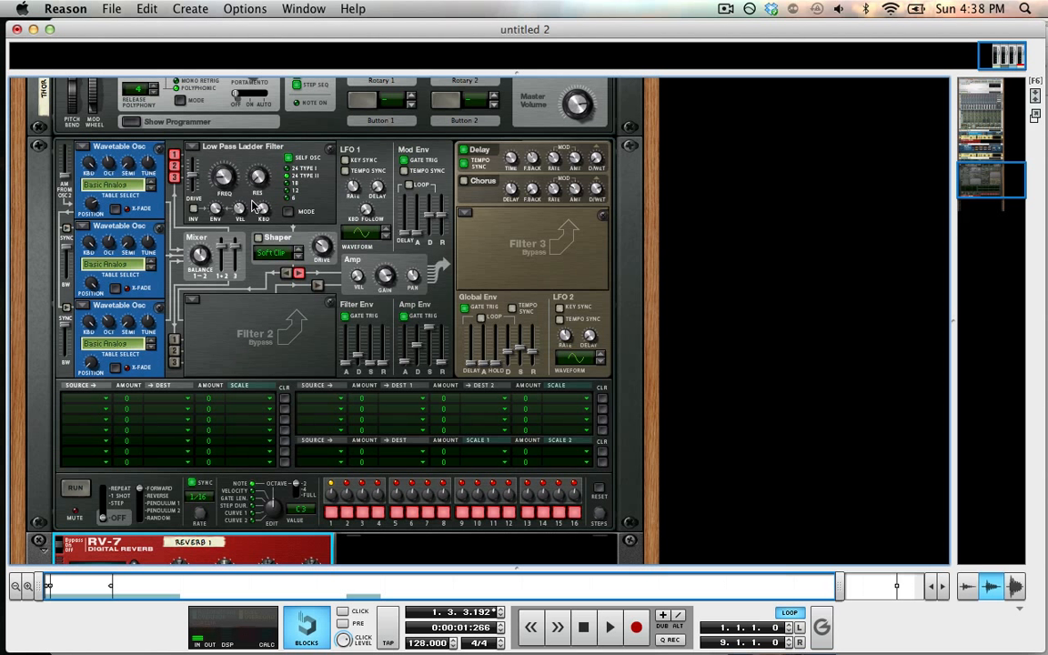
pyautogui.scroll(-7, 234, 268)
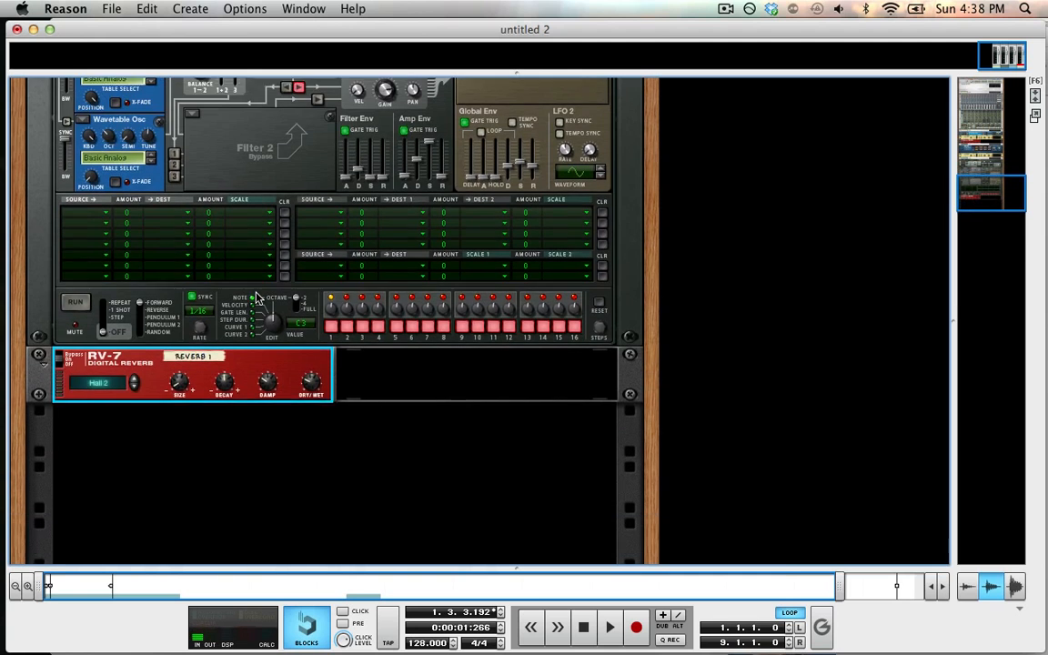
pyautogui.scroll(9, 289, 316)
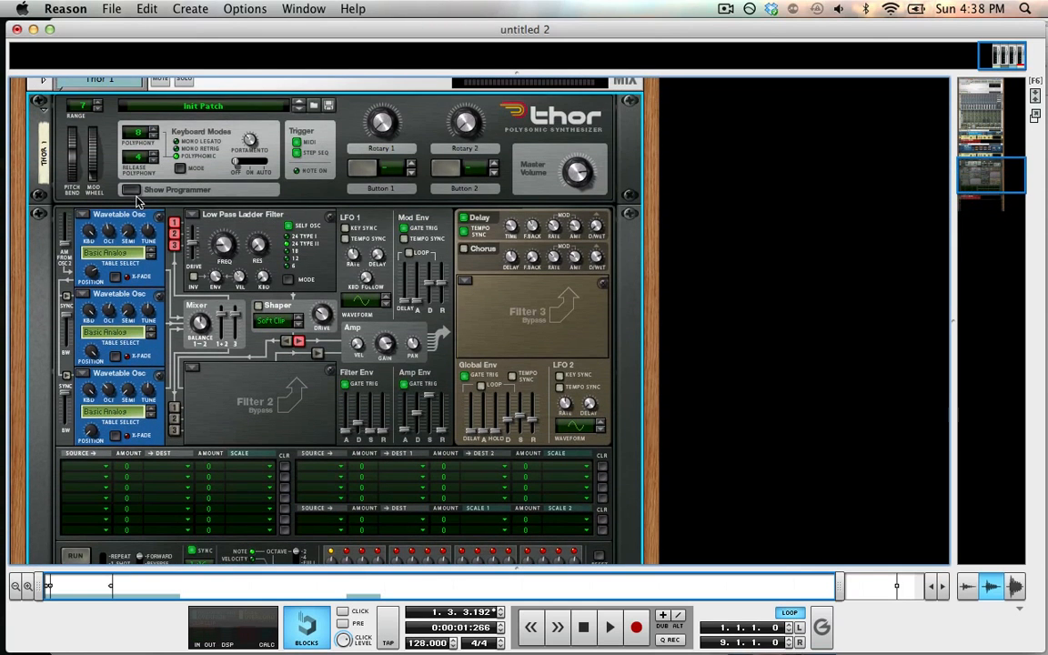
pyautogui.click(130, 190)
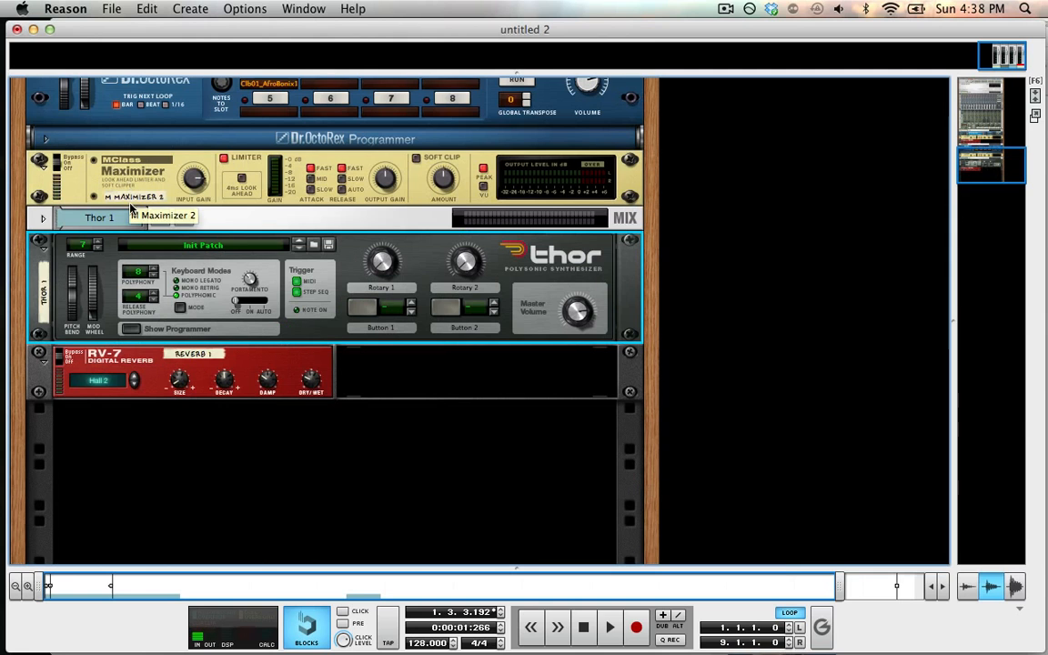
pyautogui.click(270, 364)
# Step: Create a second Thor synthesizer in the rack below the reverb
pyautogui.click(146, 8)
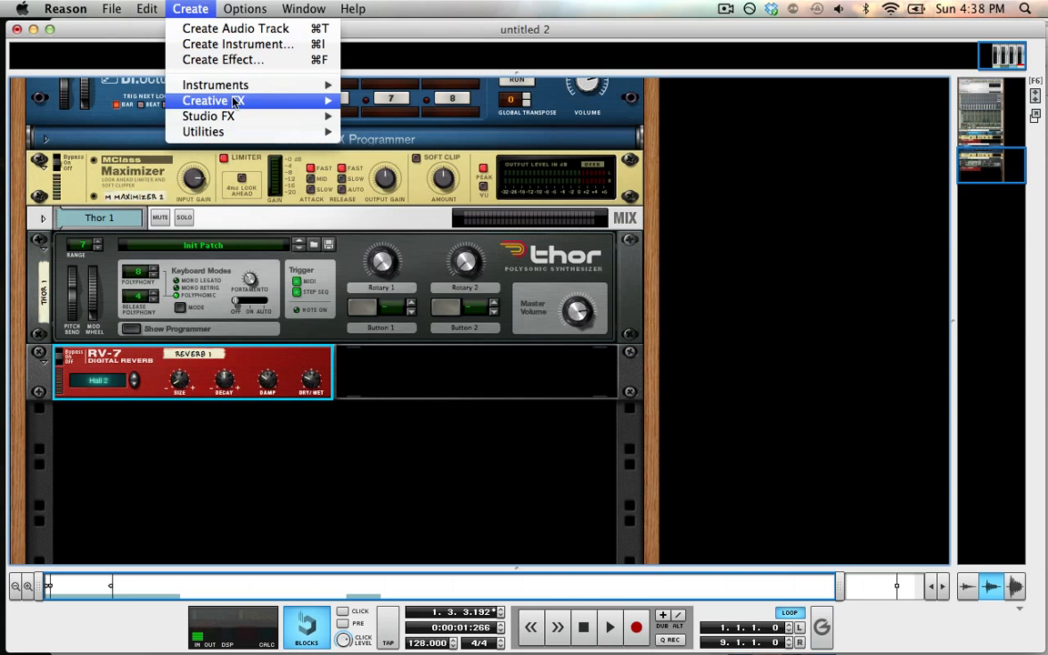
pyautogui.moveTo(234, 88)
pyautogui.click(396, 126)
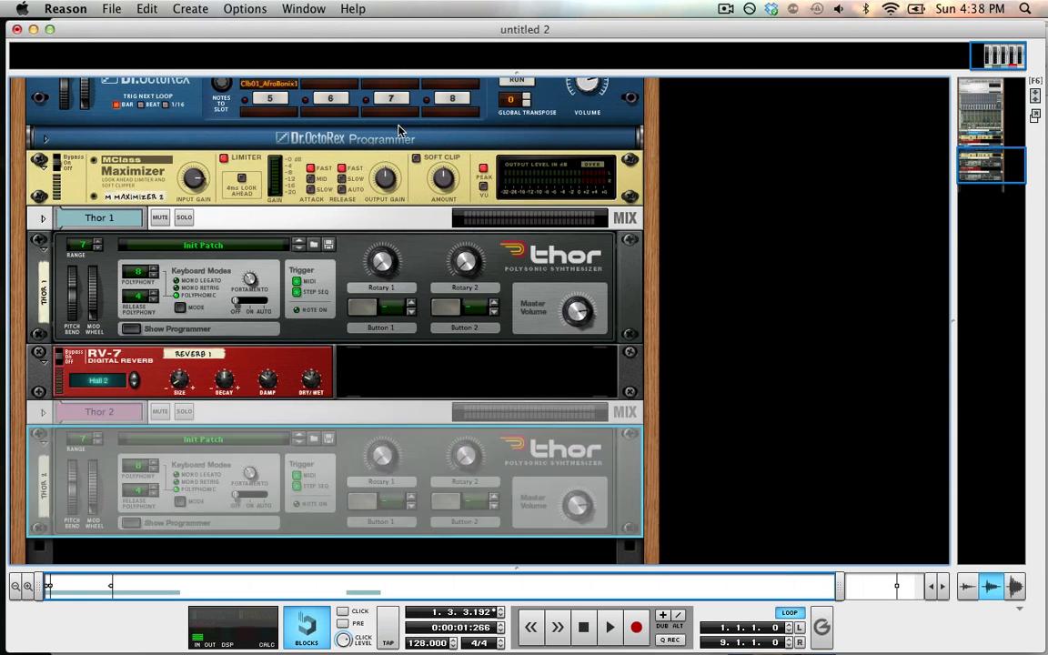
# Step: Move the first two clips from the Thor 1 lane down to the Thor 2 lane in the sequencer
pyautogui.press('Tab')
pyautogui.click(273, 339)
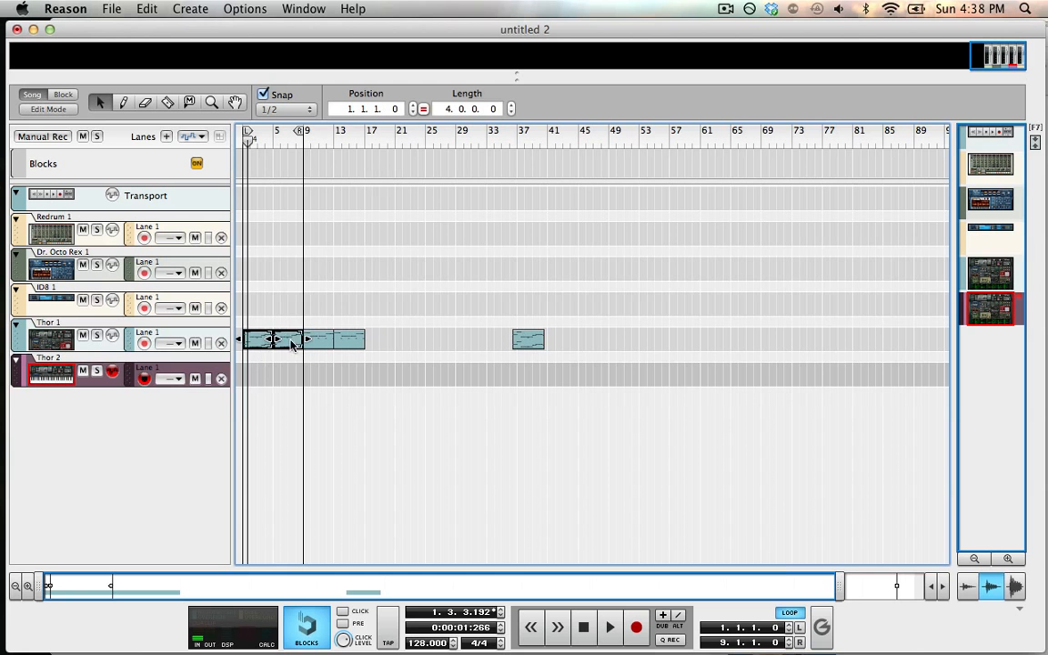
pyautogui.moveTo(293, 344); pyautogui.dragTo(291, 382)
pyautogui.press('Tab')
# Step: Open Thor 2's programmer panel and start playback
pyautogui.scroll(-3, 273, 364)
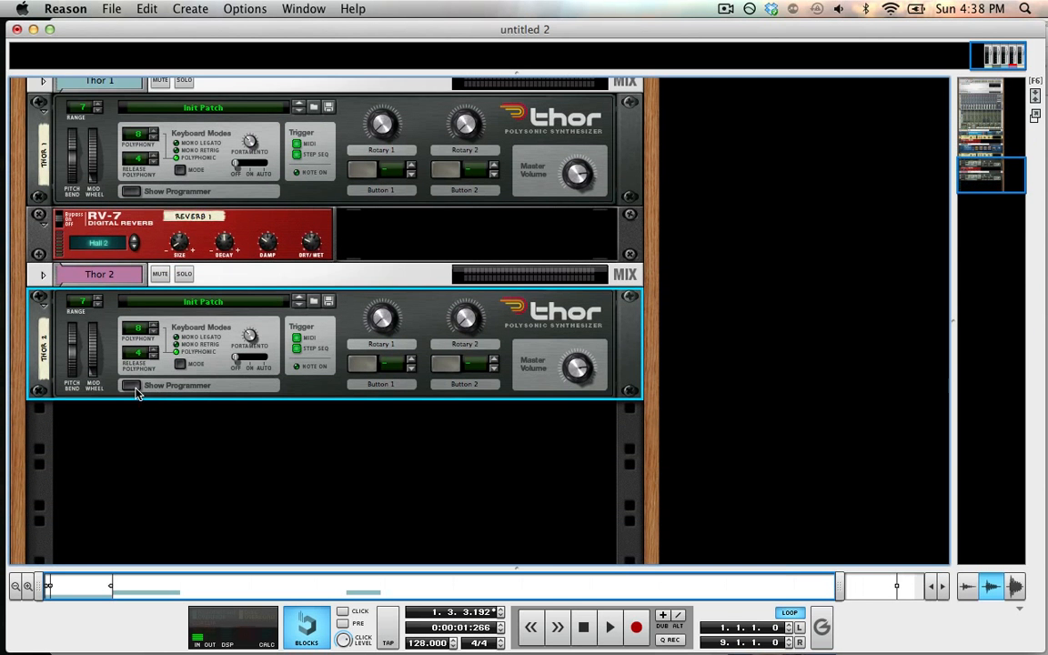
pyautogui.click(131, 386)
pyautogui.press('space')
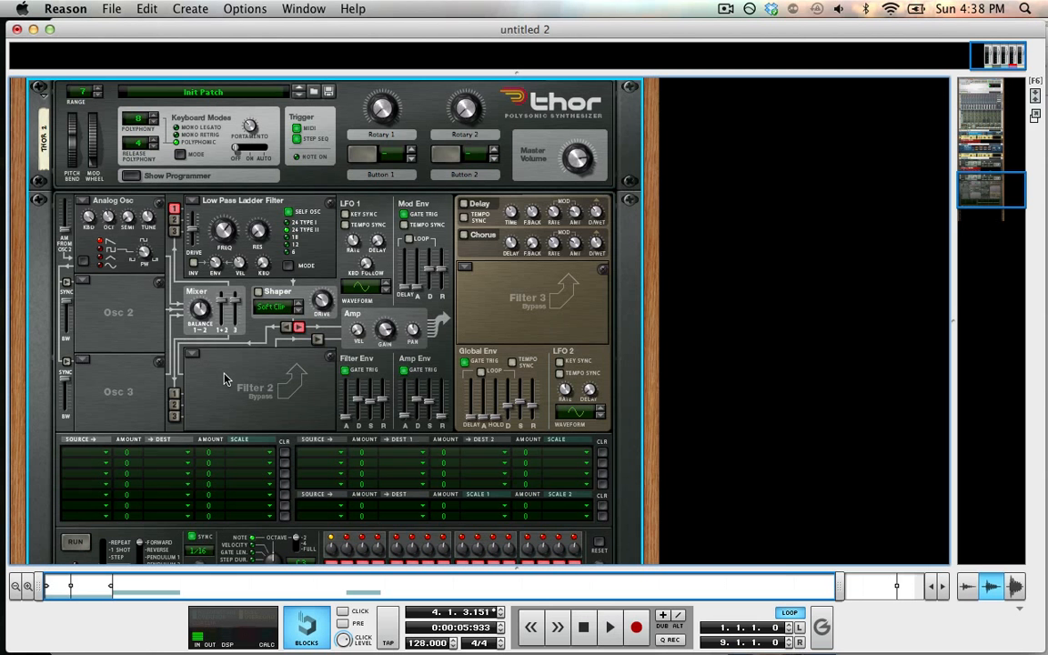
pyautogui.press('F7')
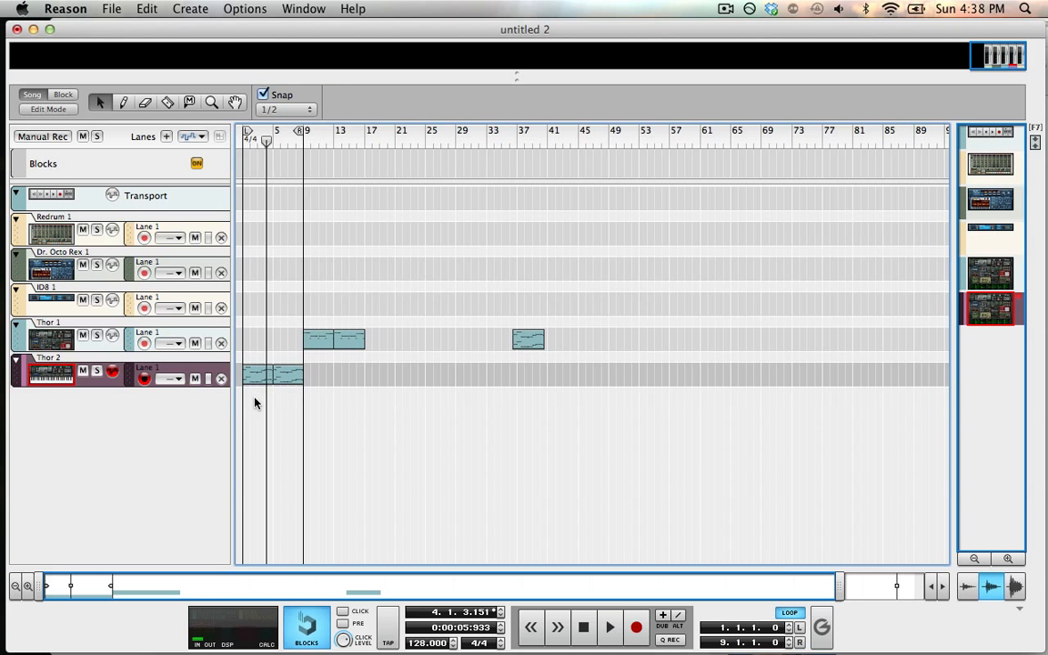
pyautogui.press('F6')
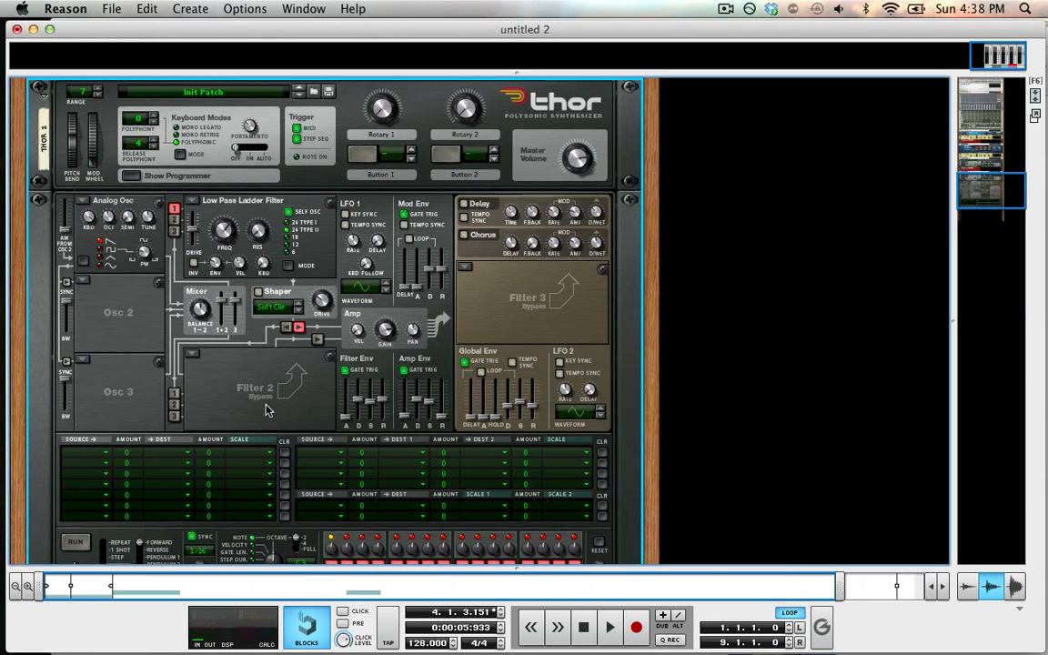
pyautogui.scroll(-2, 221, 376)
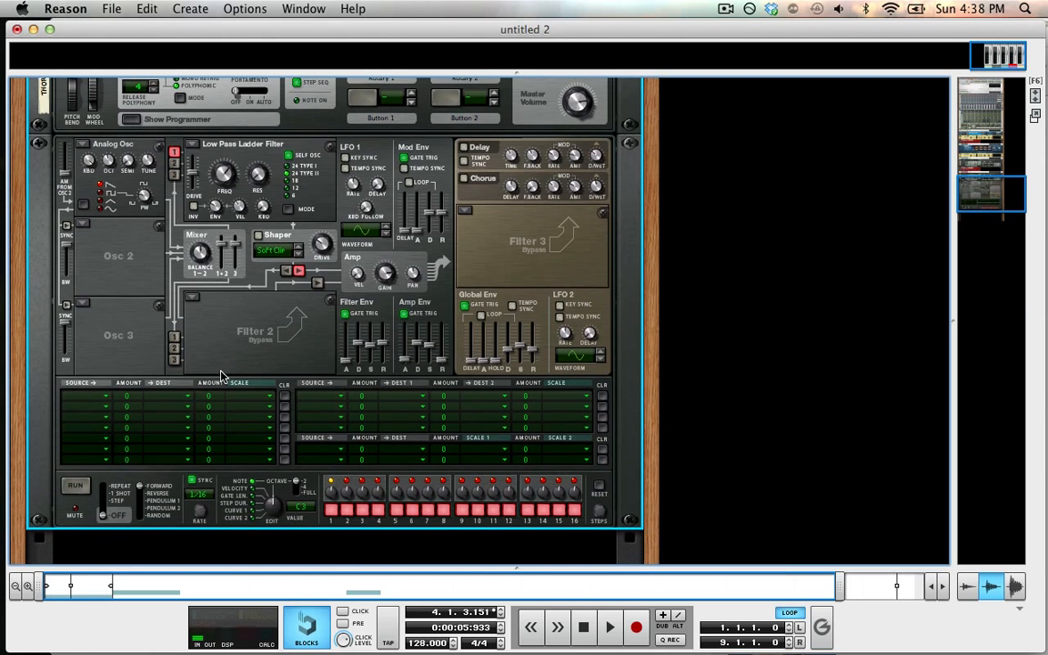
pyautogui.scroll(1, 201, 342)
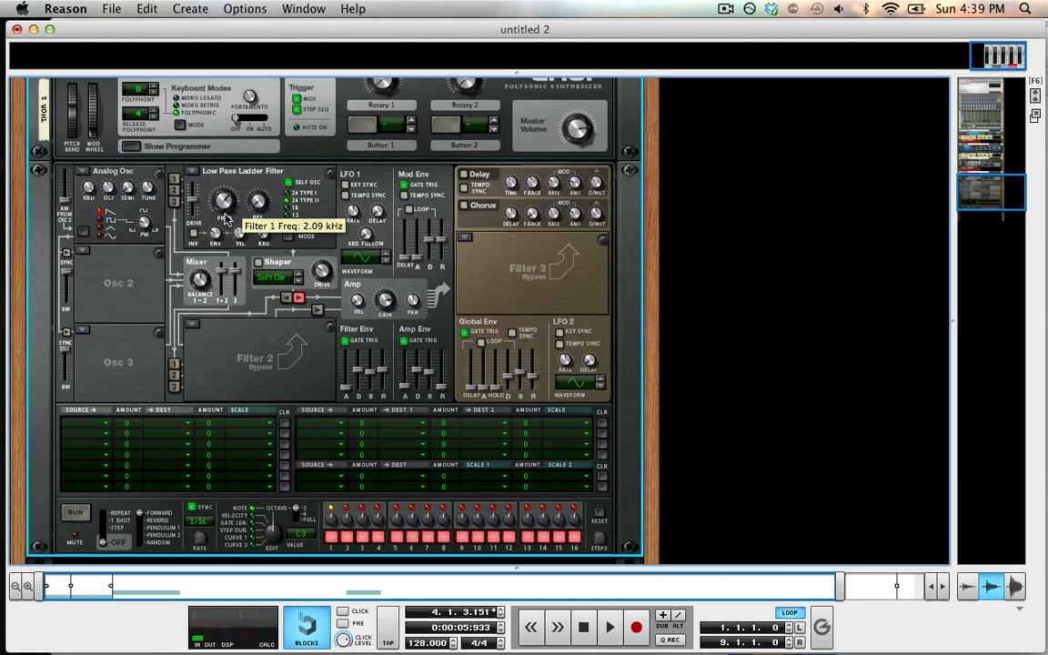
# Step: Switch Thor 2's Oscillator 1 to Wavetable and adjust its table position
pyautogui.click(175, 179)
pyautogui.click(83, 172)
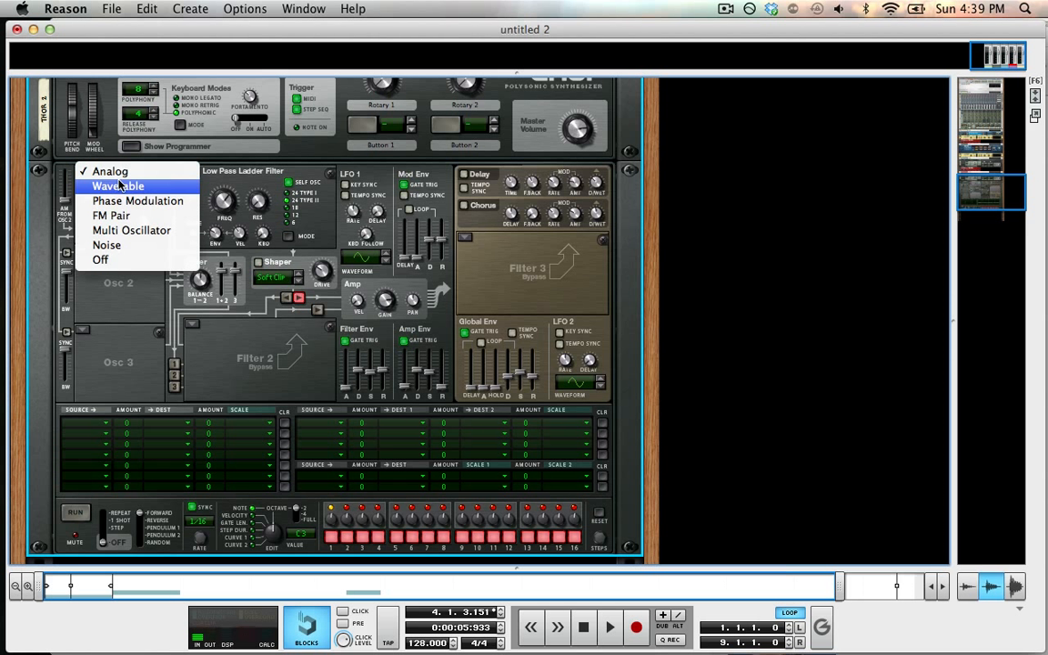
pyautogui.click(96, 184)
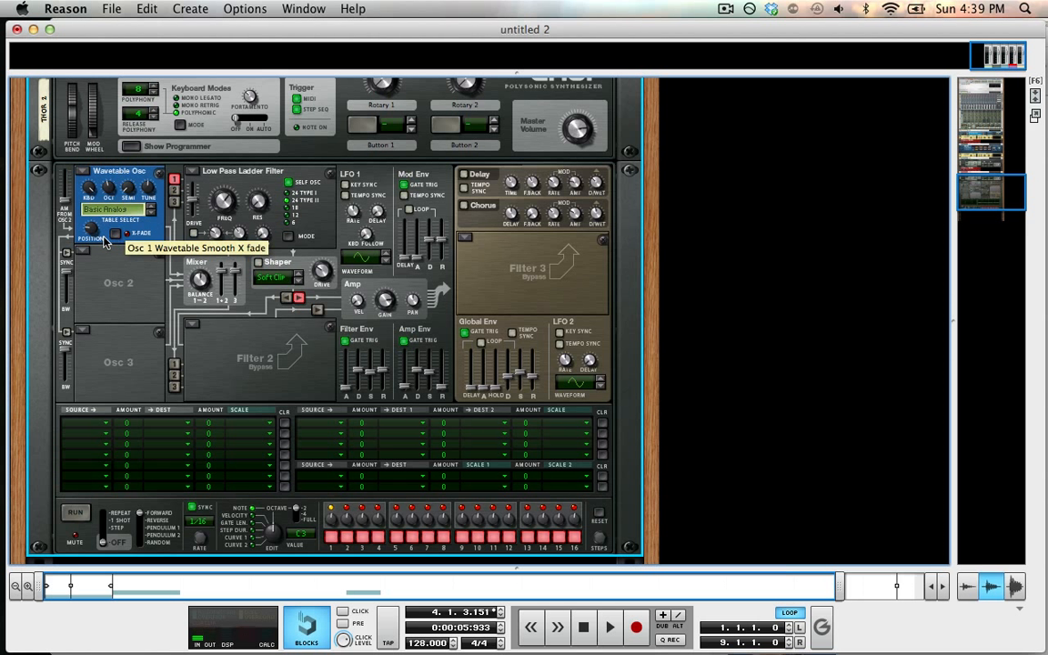
pyautogui.moveTo(94, 171); pyautogui.dragTo(92, 152)
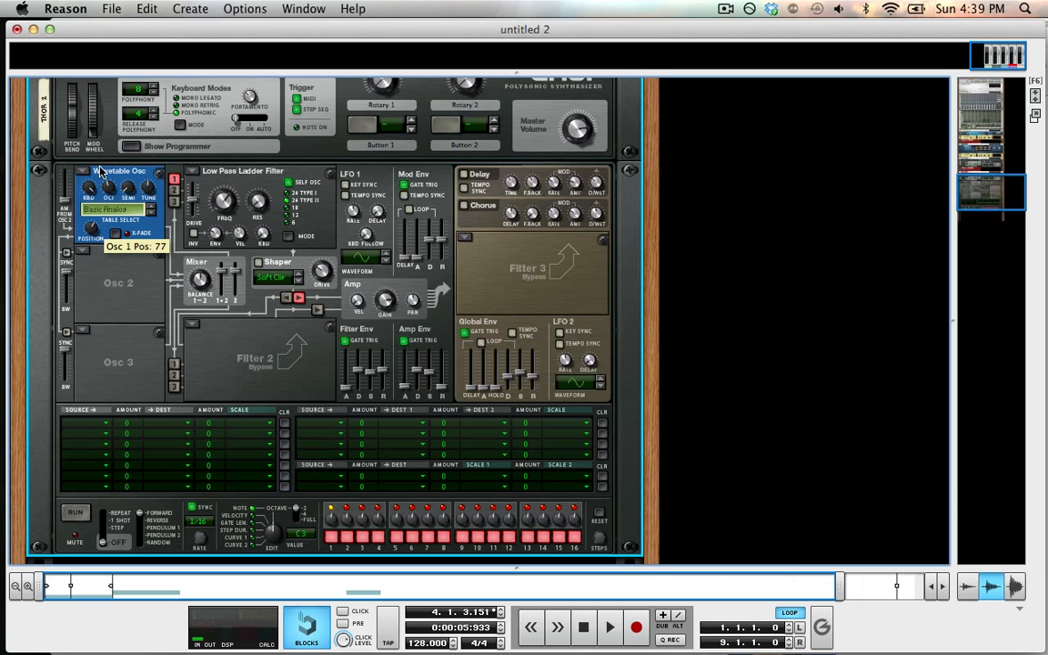
pyautogui.moveTo(91, 226); pyautogui.dragTo(94, 210)
# Step: Switch Oscillator 2 to Wavetable and stop playback
pyautogui.click(82, 249)
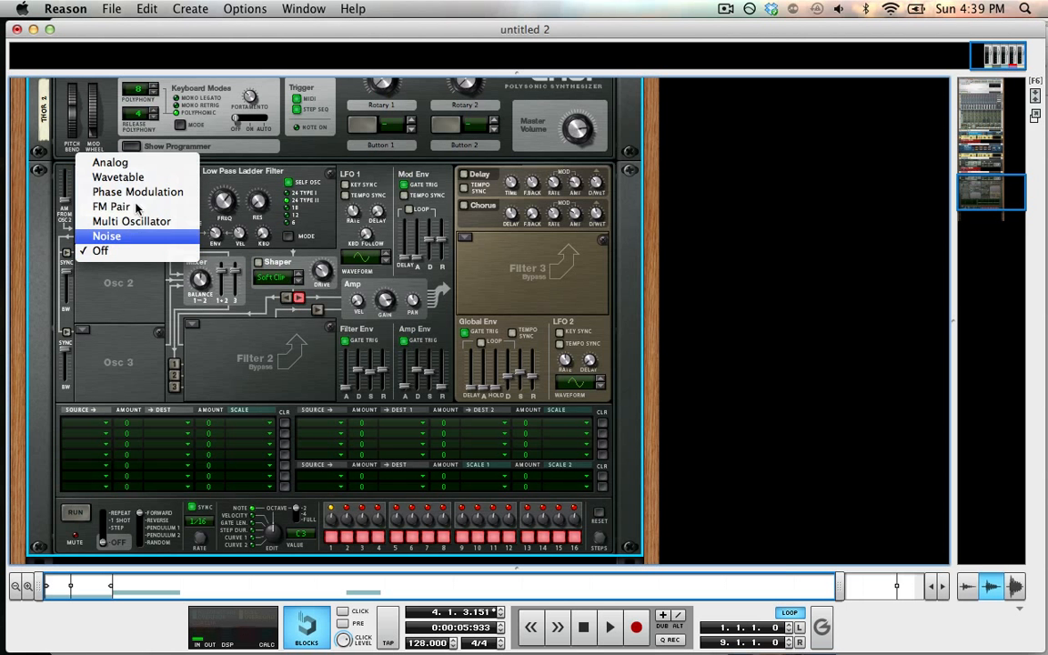
pyautogui.click(141, 178)
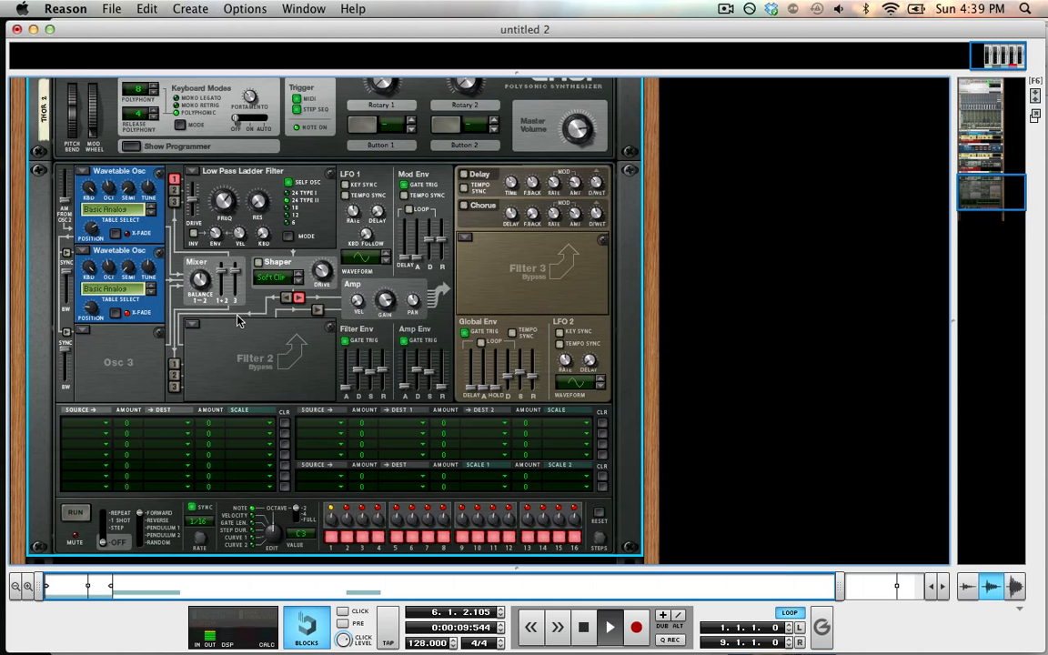
pyautogui.doubleClick(584, 628)
# Step: Route Oscillator 2 into Filter 1 and disconnect Oscillator 1 from Filter 1
pyautogui.moveTo(107, 267)
pyautogui.click(84, 169)
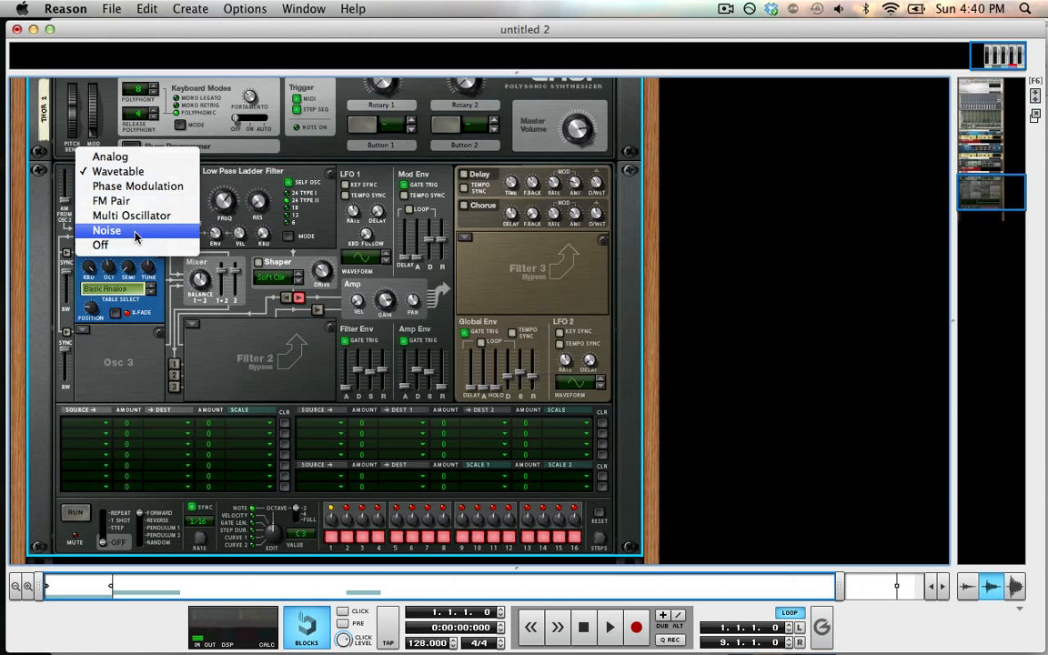
pyautogui.click(176, 287)
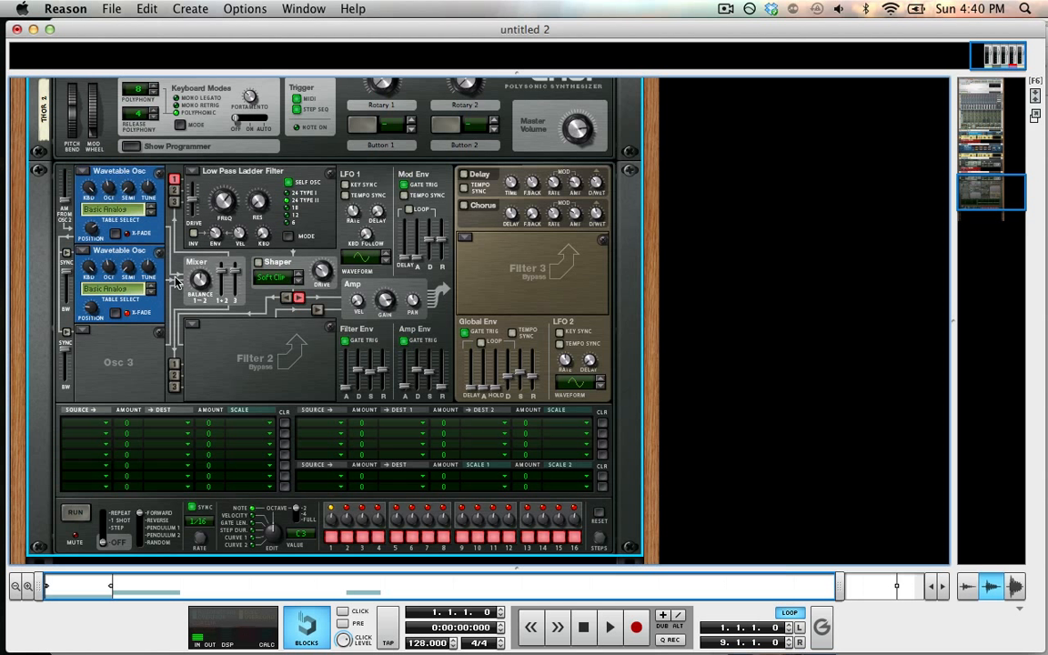
pyautogui.click(175, 191)
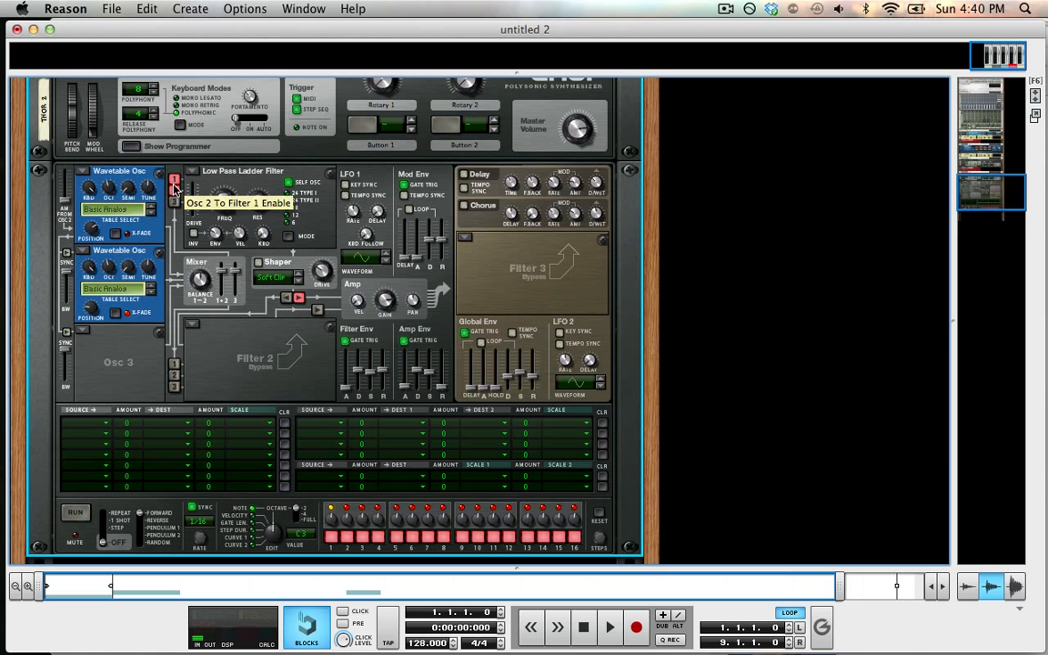
pyautogui.click(175, 180)
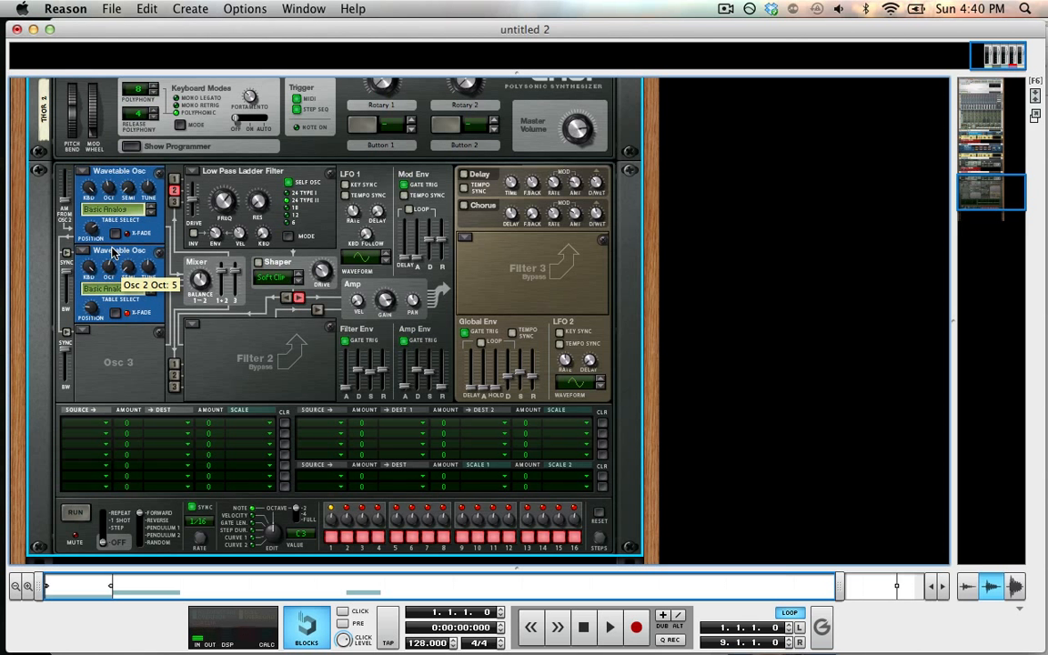
# Step: Adjust Oscillator 2's wavetable position during playback and route Oscillator 1 back into Filter 1
pyautogui.press('space')
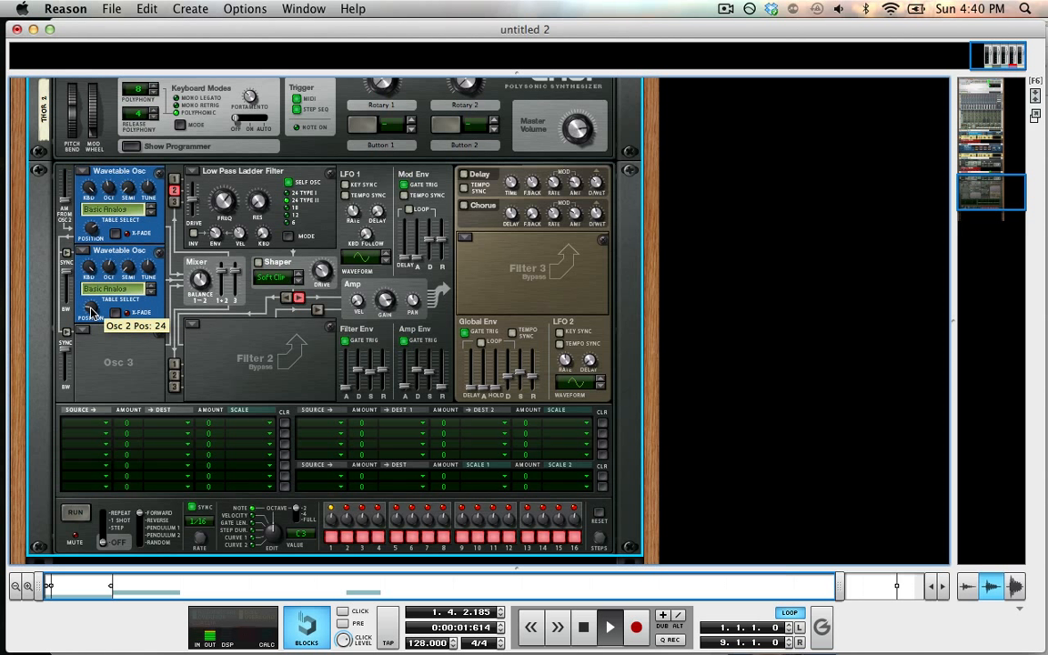
pyautogui.moveTo(91, 313); pyautogui.dragTo(73, 137)
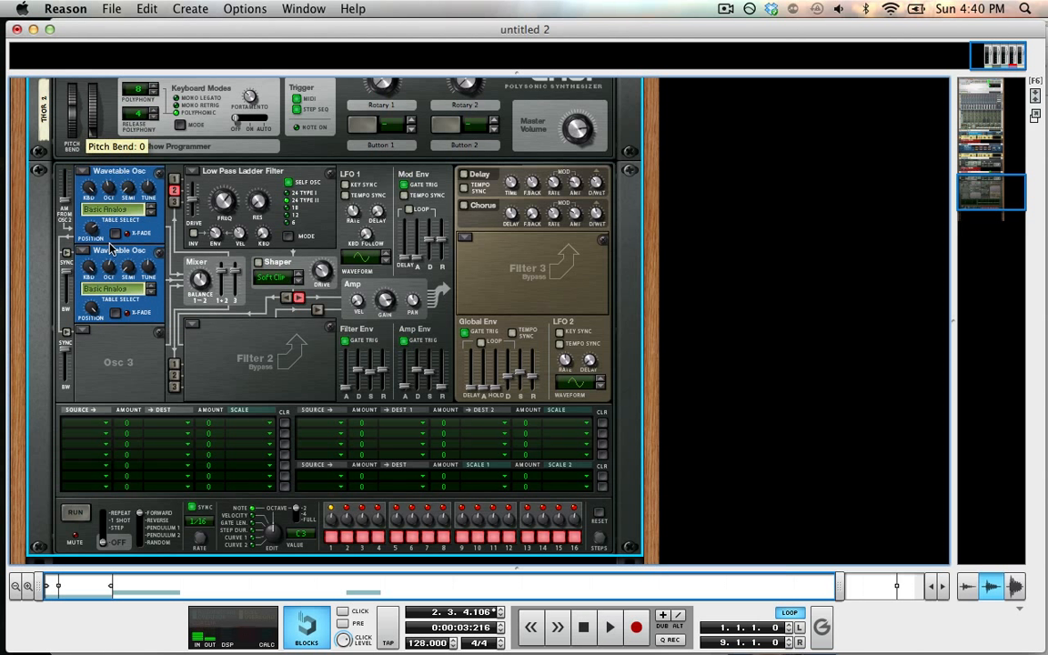
pyautogui.click(174, 179)
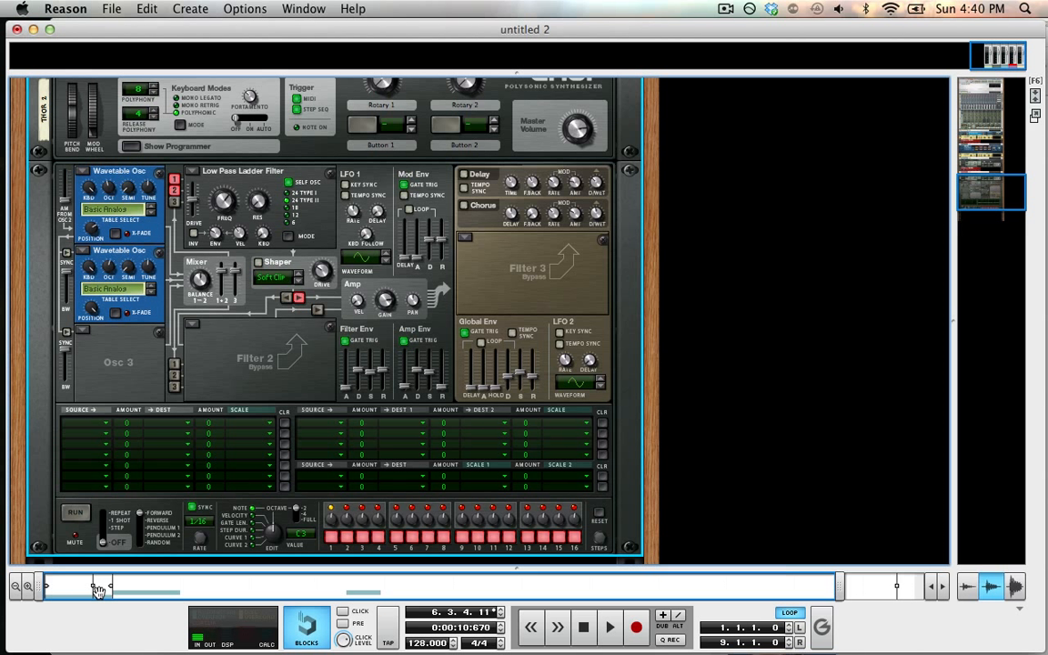
# Step: Switch Oscillator 3 to Wavetable and adjust its table position
pyautogui.click(83, 337)
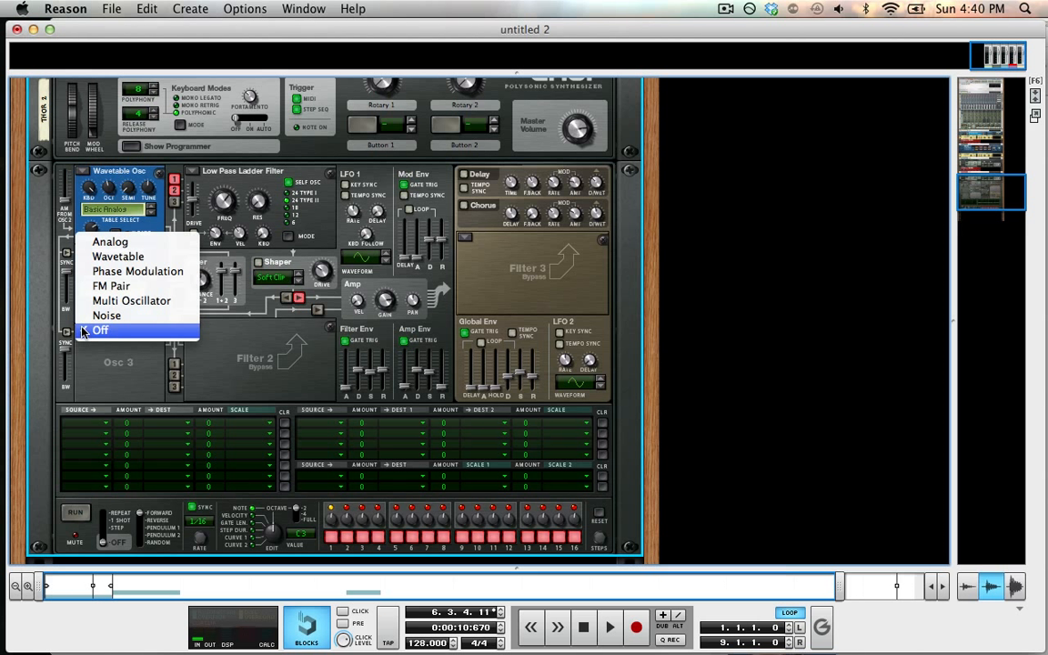
pyautogui.click(187, 260)
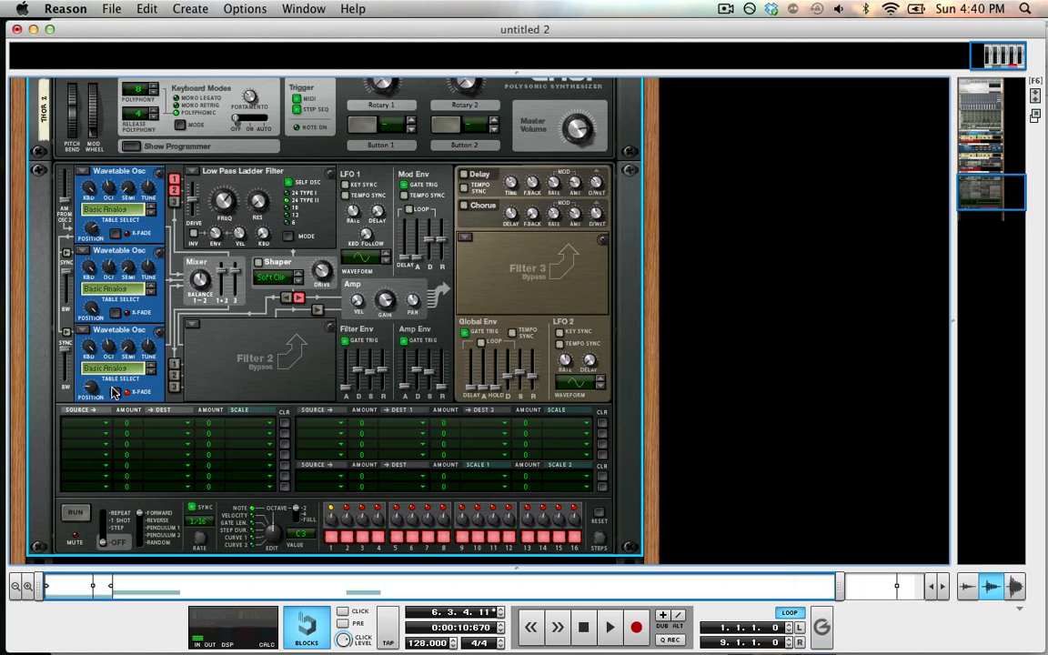
pyautogui.moveTo(86, 388); pyautogui.dragTo(94, 409)
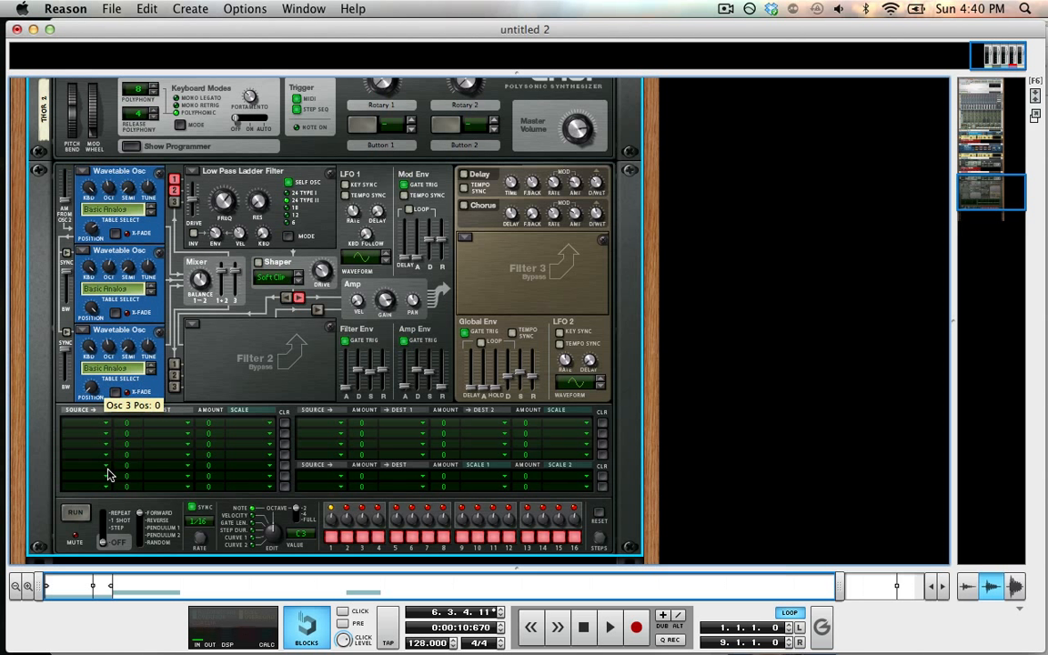
pyautogui.moveTo(107, 474); pyautogui.dragTo(109, 469)
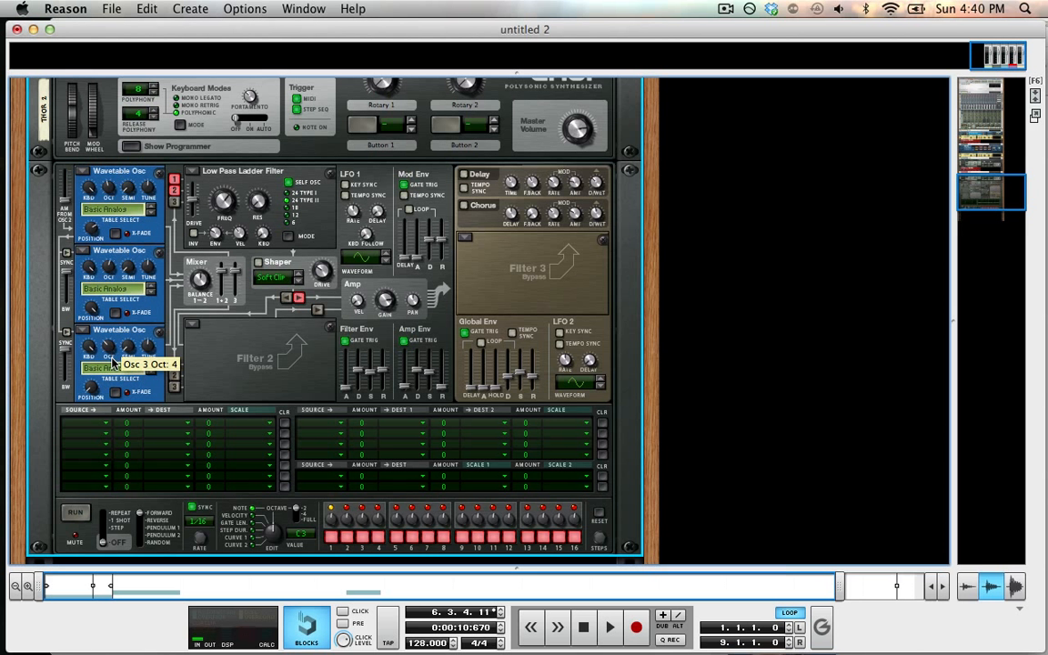
# Step: Route Oscillator 3 into Filter 1 and adjust the Amp Envelope attack to about 17 ms and decay
pyautogui.click(176, 201)
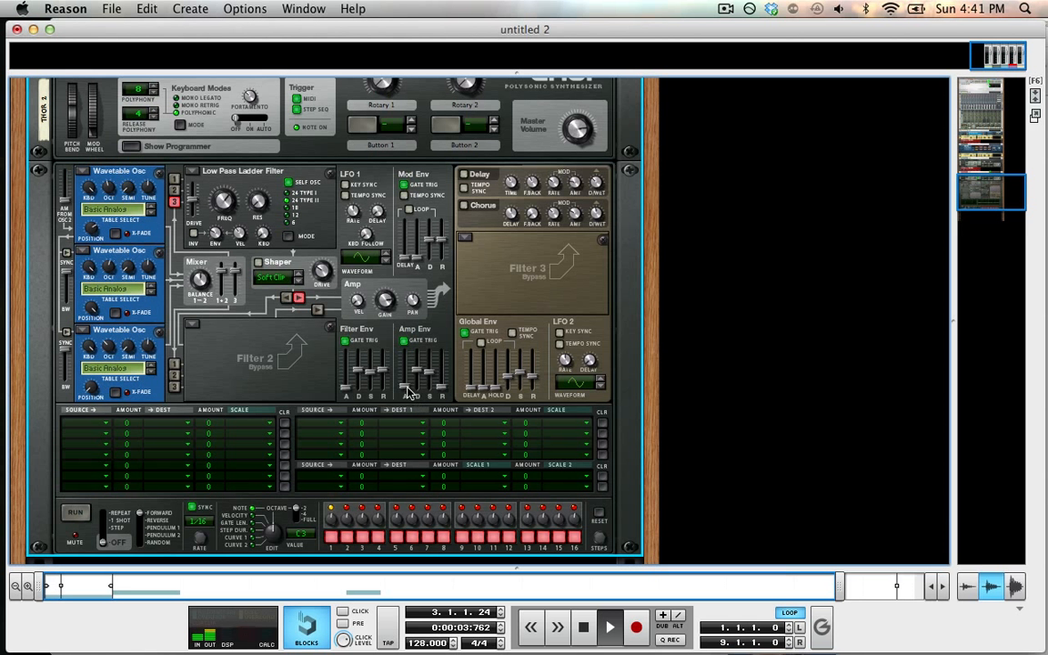
pyautogui.moveTo(408, 389); pyautogui.dragTo(416, 380)
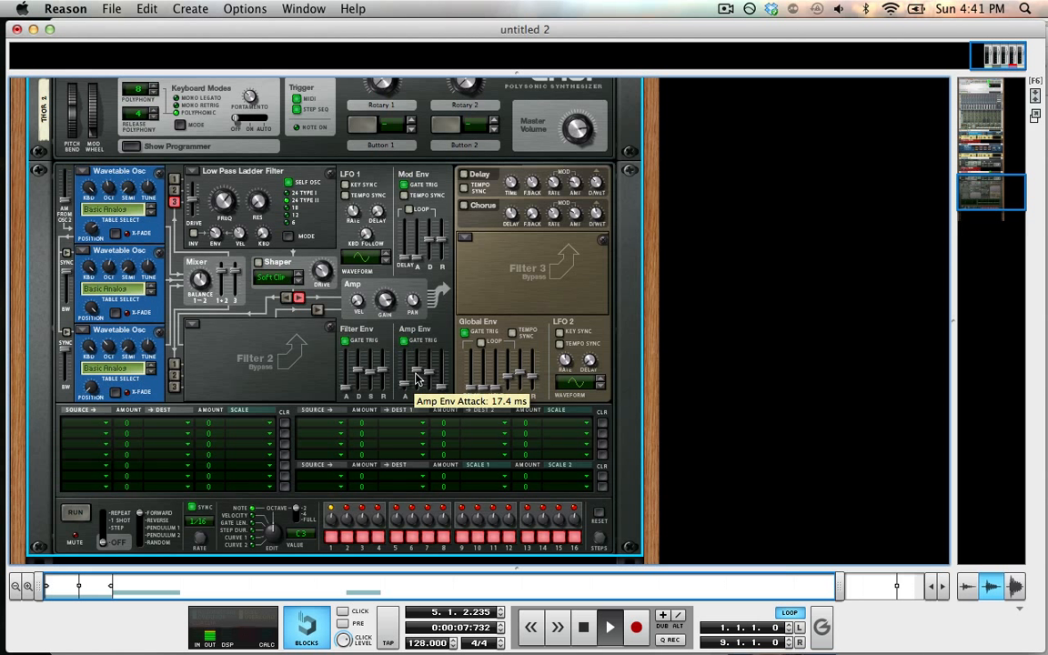
pyautogui.moveTo(416, 380)
pyautogui.mouseDown()
pyautogui.moveTo(418, 368)
pyautogui.moveTo(416, 380)
pyautogui.mouseUp()
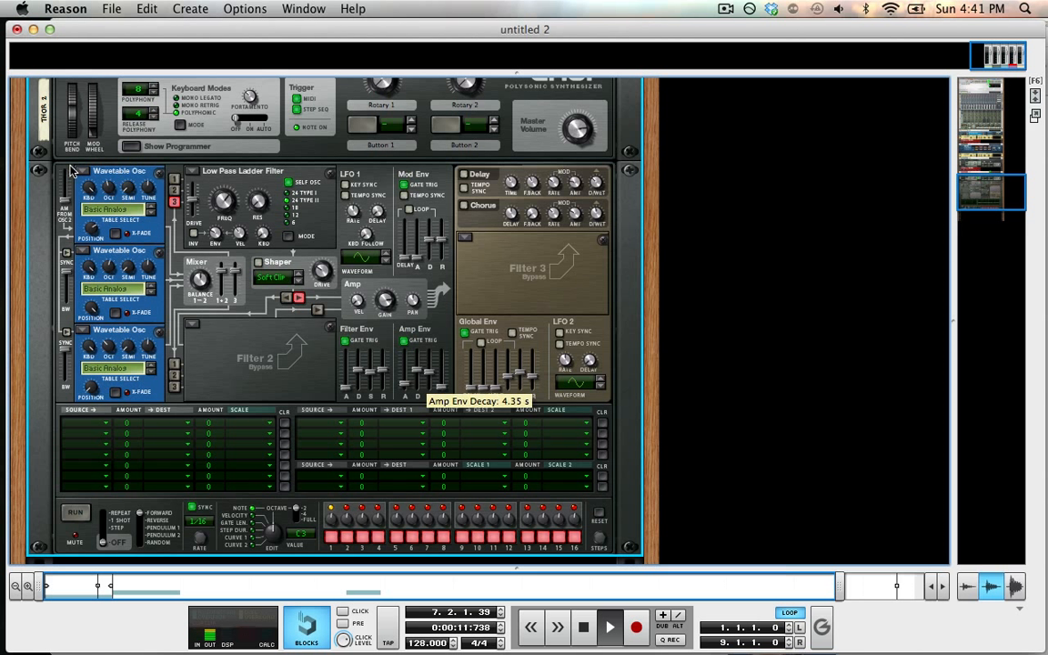
# Step: Route Oscillators 1 and 2 into Filter 1 as well and restart playback
pyautogui.click(174, 190)
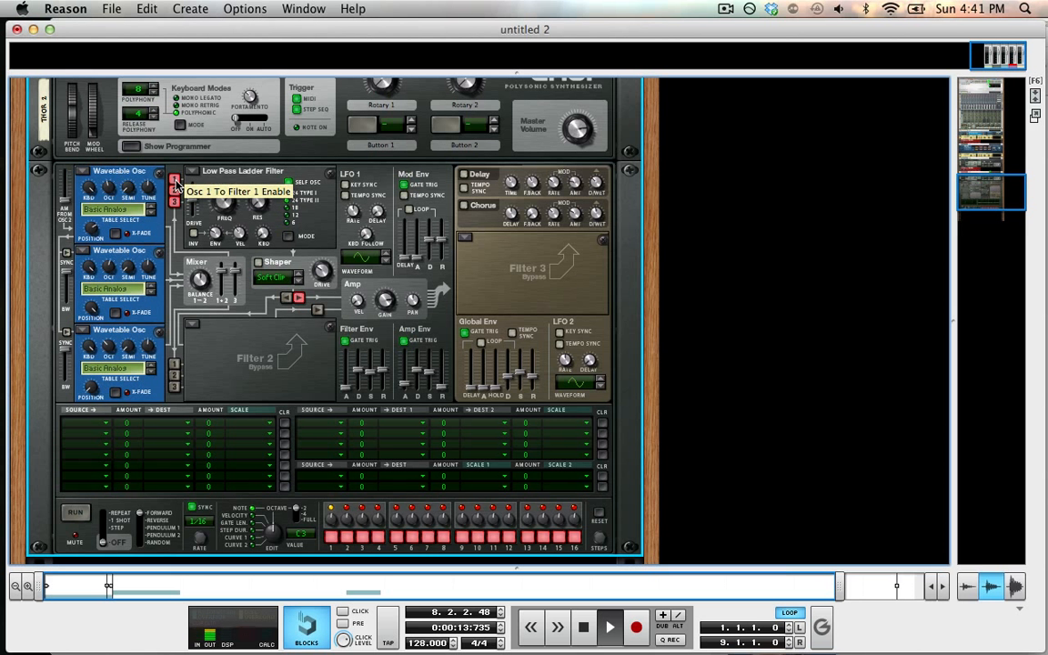
pyautogui.click(174, 178)
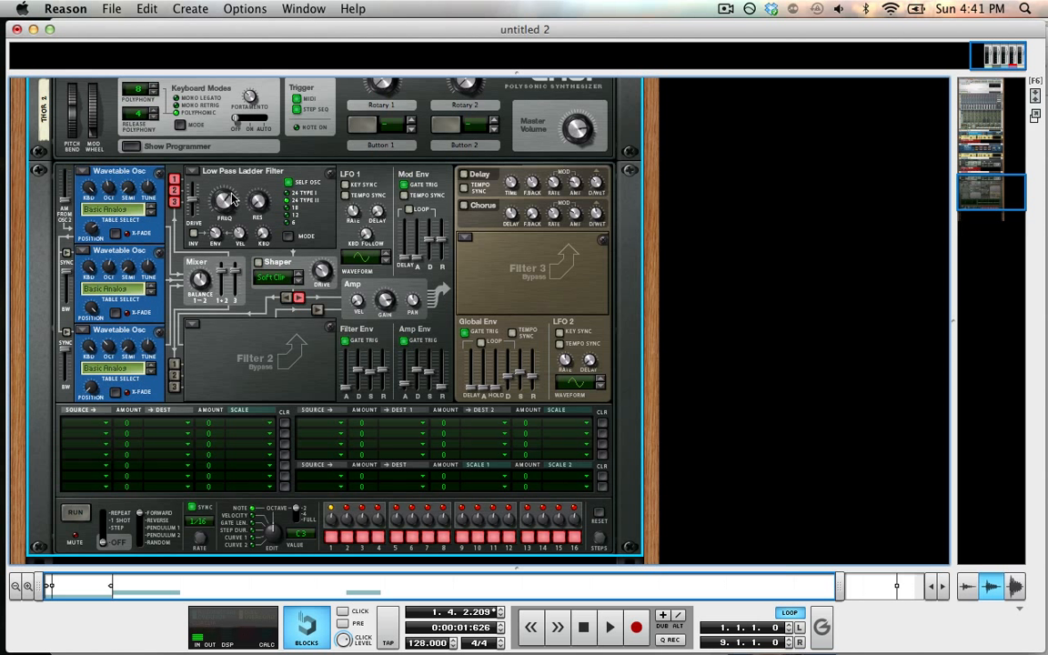
pyautogui.moveTo(239, 212)
pyautogui.press('space')
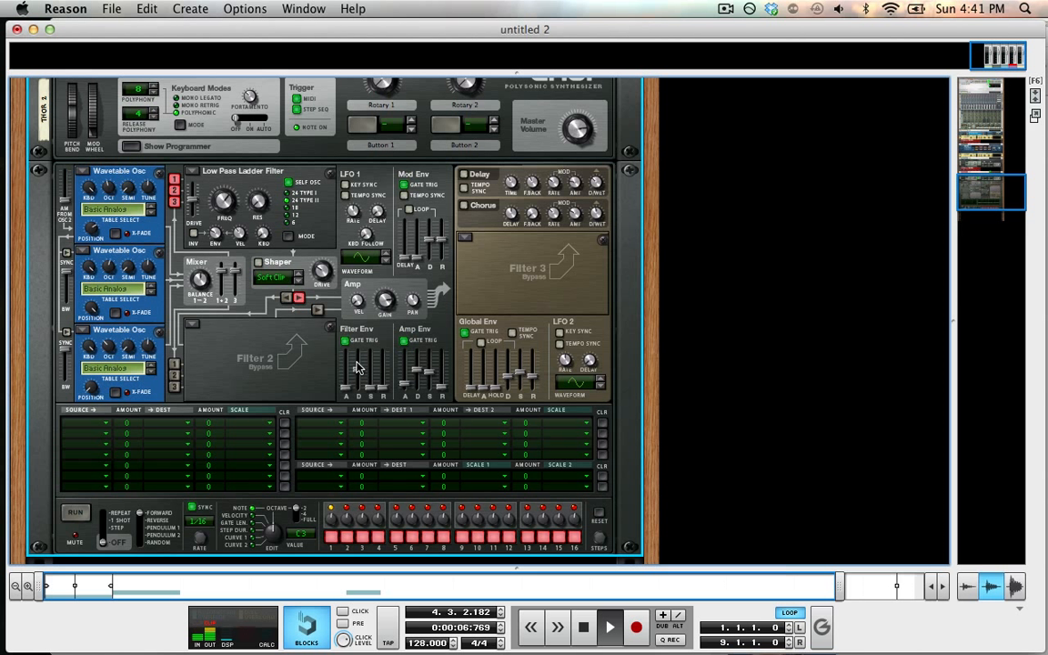
# Step: Tweak the Filter Envelope attack, Filter 1's frequency and envelope amount, and the Amp Envelope sustain
pyautogui.moveTo(357, 373); pyautogui.dragTo(358, 383)
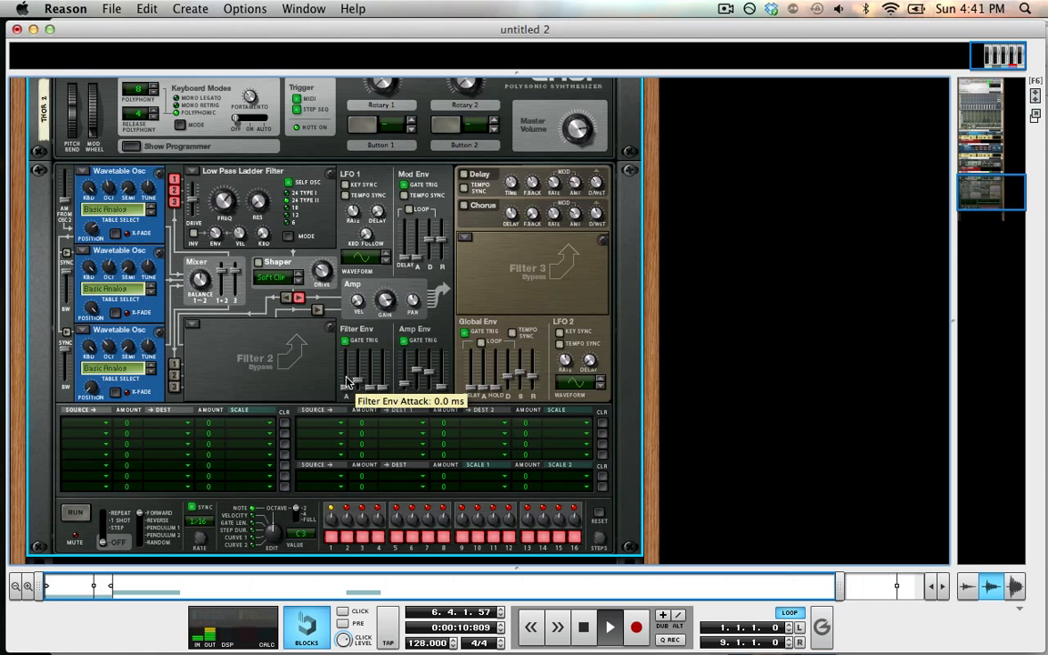
pyautogui.moveTo(215, 230); pyautogui.dragTo(218, 130)
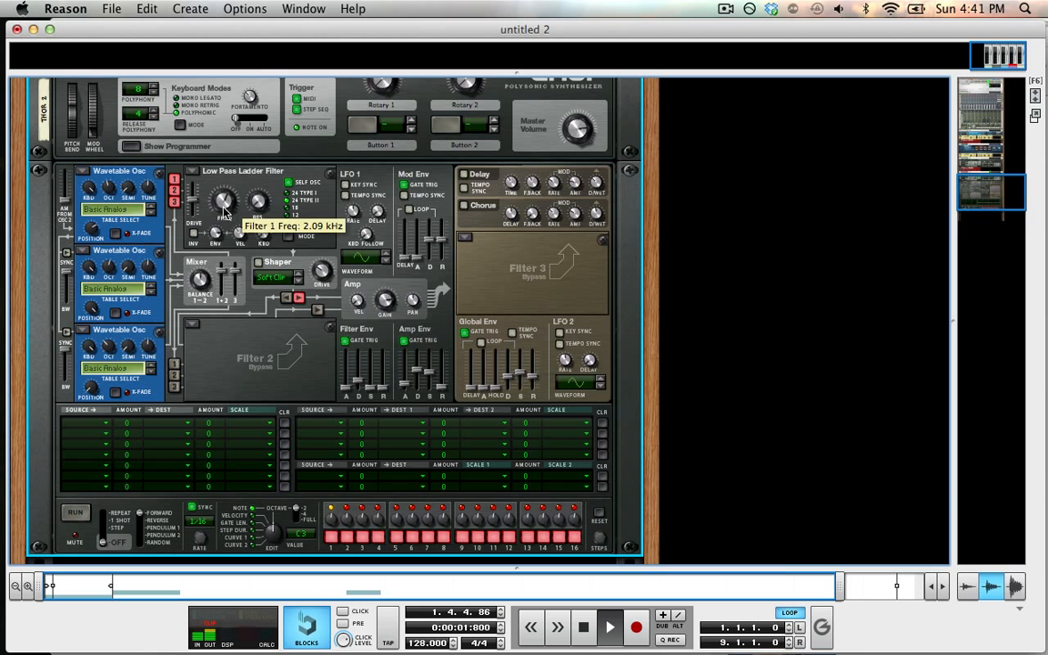
pyautogui.moveTo(225, 209); pyautogui.dragTo(256, 294)
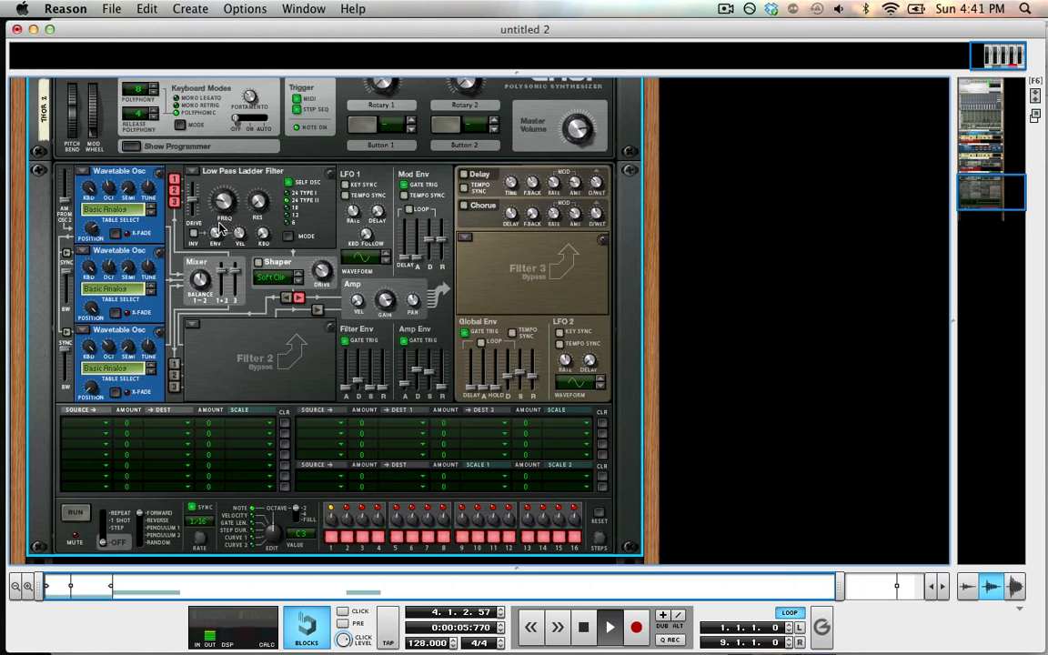
pyautogui.moveTo(216, 233); pyautogui.dragTo(219, 244)
pyautogui.moveTo(223, 202); pyautogui.dragTo(192, 207)
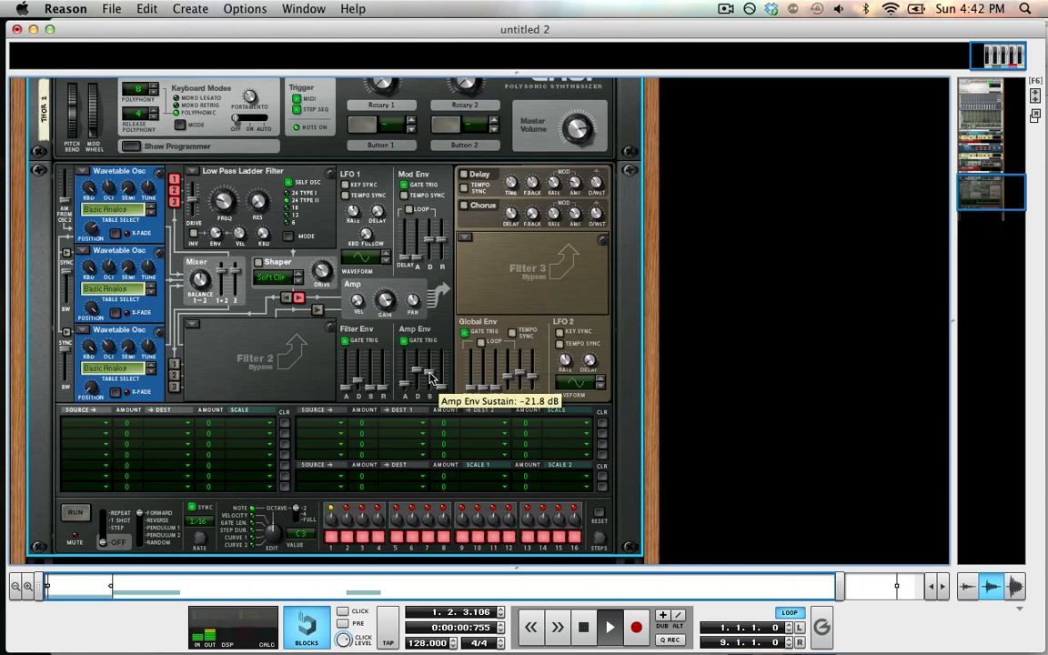
pyautogui.moveTo(430, 378); pyautogui.dragTo(430, 350)
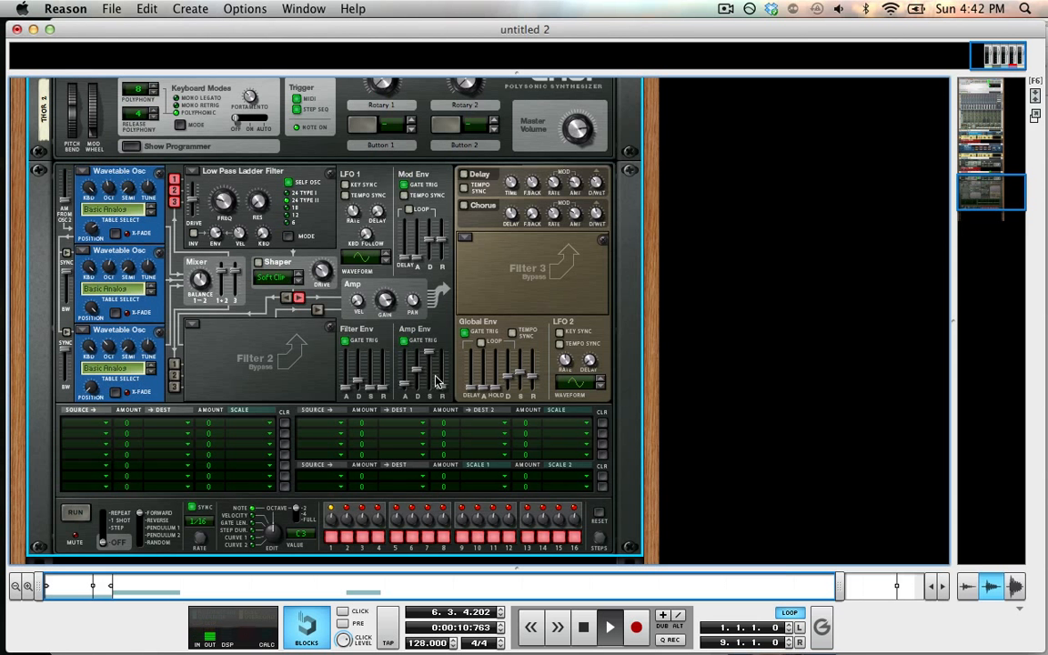
pyautogui.click(464, 206)
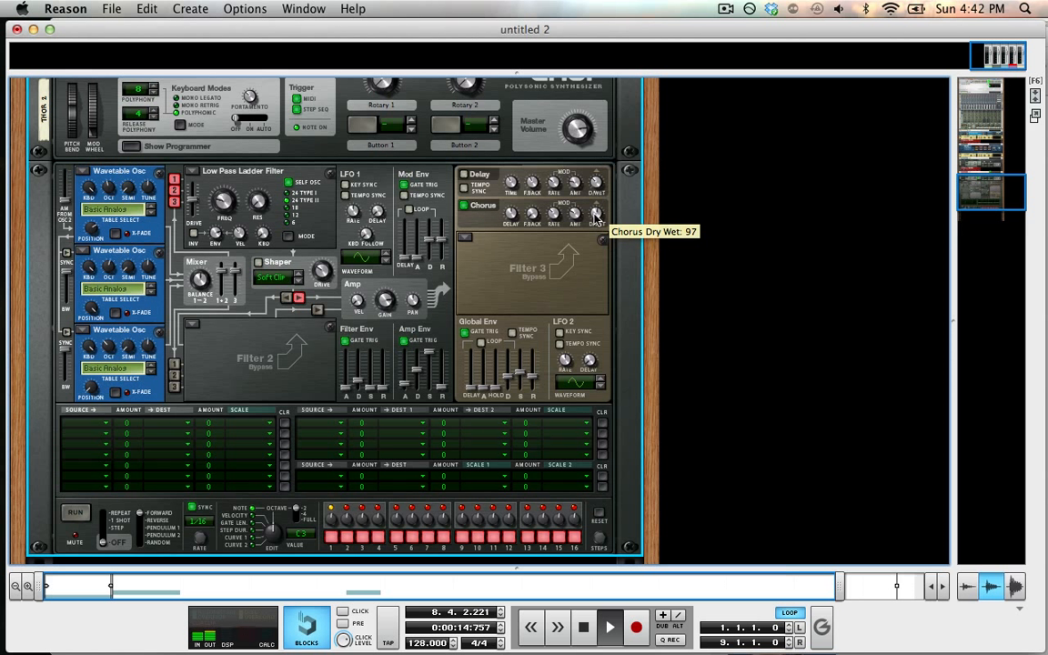
pyautogui.moveTo(596, 213); pyautogui.dragTo(591, 164)
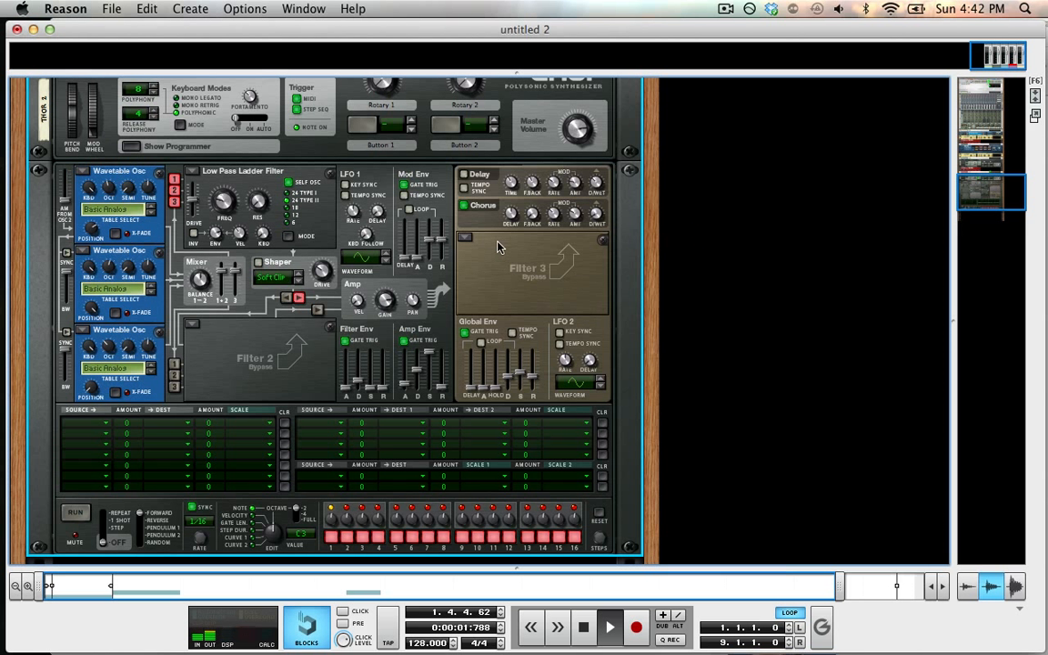
pyautogui.click(464, 206)
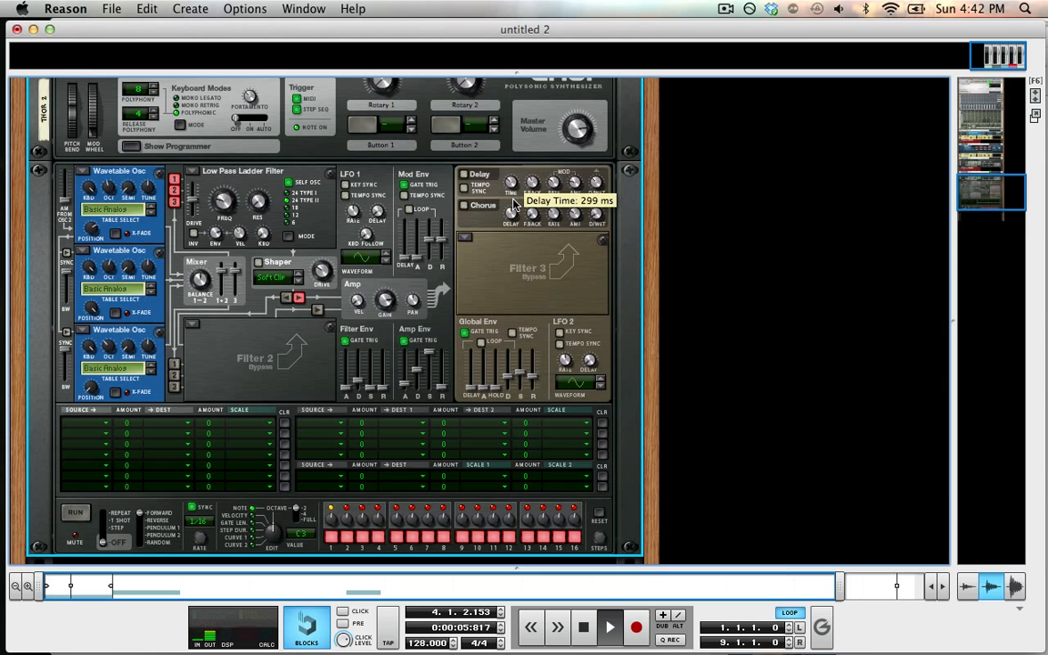
# Step: Enable the tempo-synced Delay effect, setting its time and raising its dry/wet mix
pyautogui.click(463, 187)
pyautogui.moveTo(510, 185); pyautogui.dragTo(513, 210)
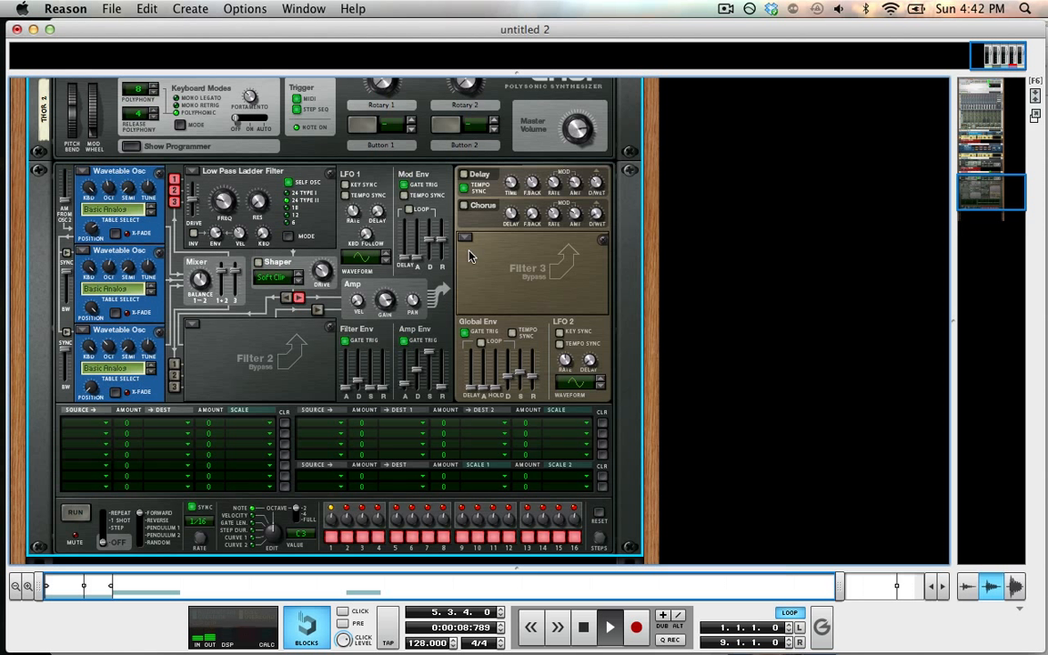
pyautogui.click(465, 174)
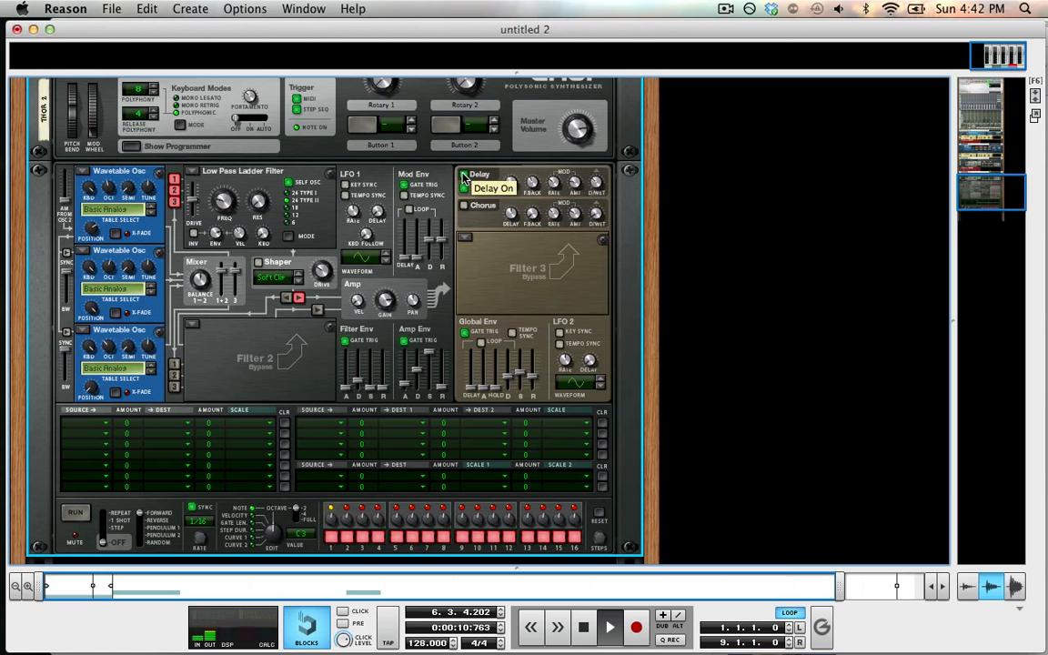
pyautogui.moveTo(594, 172); pyautogui.dragTo(604, 302)
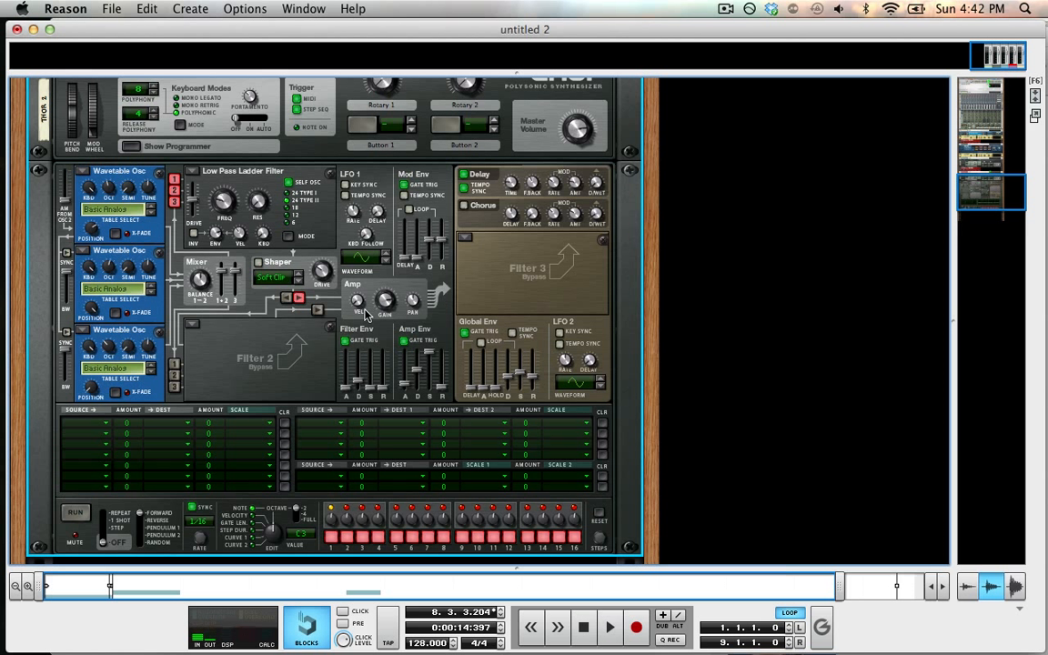
# Step: Add an RV-7 Digital Reverb under Thor 2 and select the Hall 2 preset
pyautogui.scroll(-3, 320, 341)
pyautogui.click(245, 8)
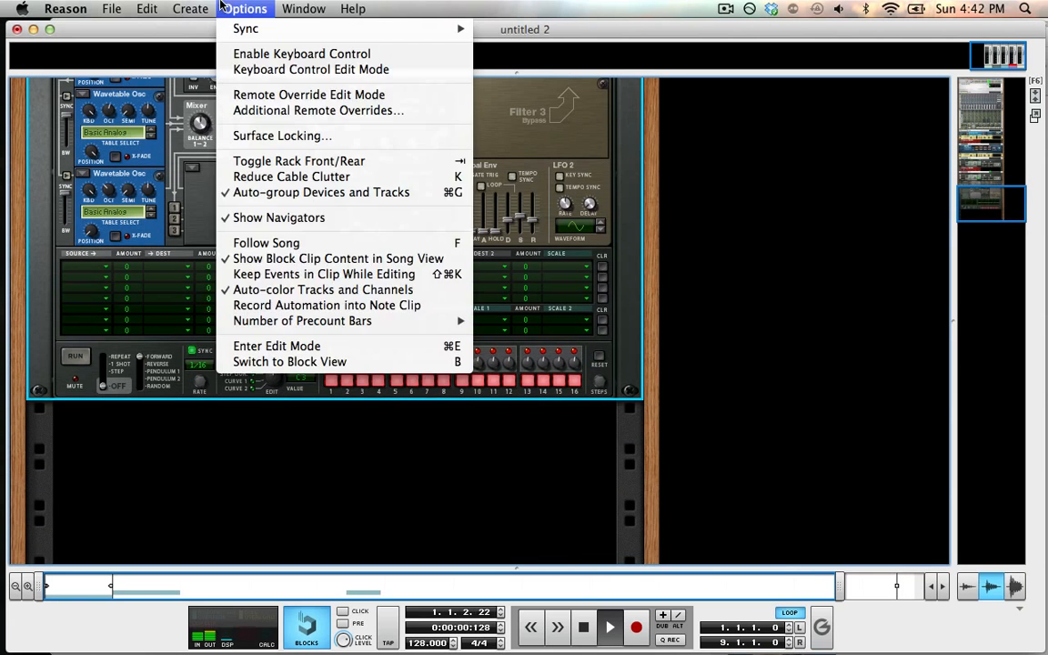
pyautogui.moveTo(234, 117)
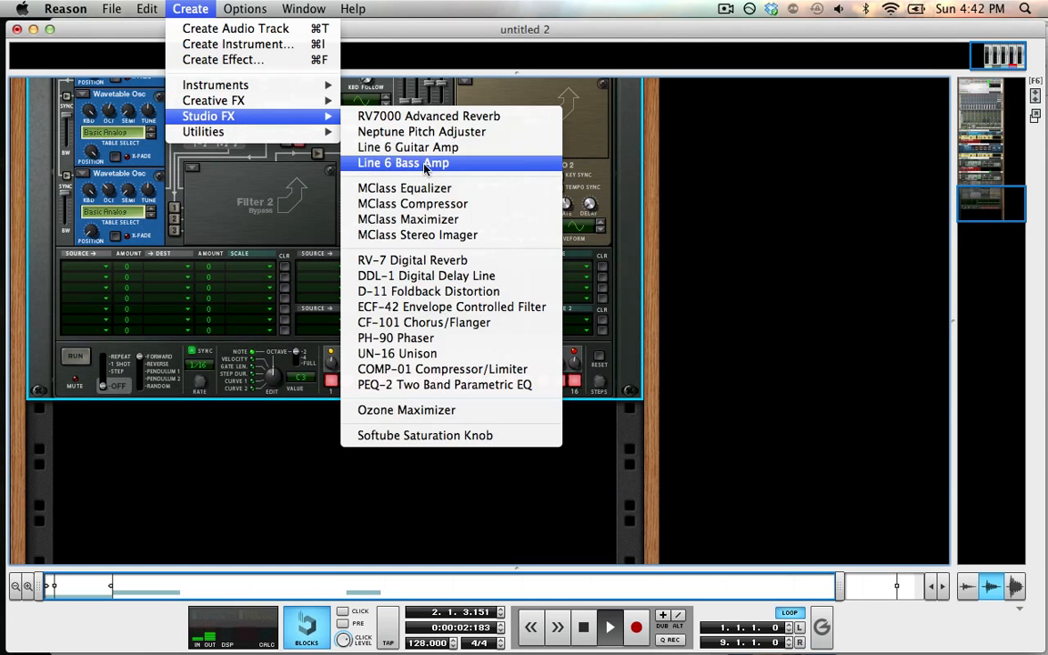
pyautogui.click(443, 264)
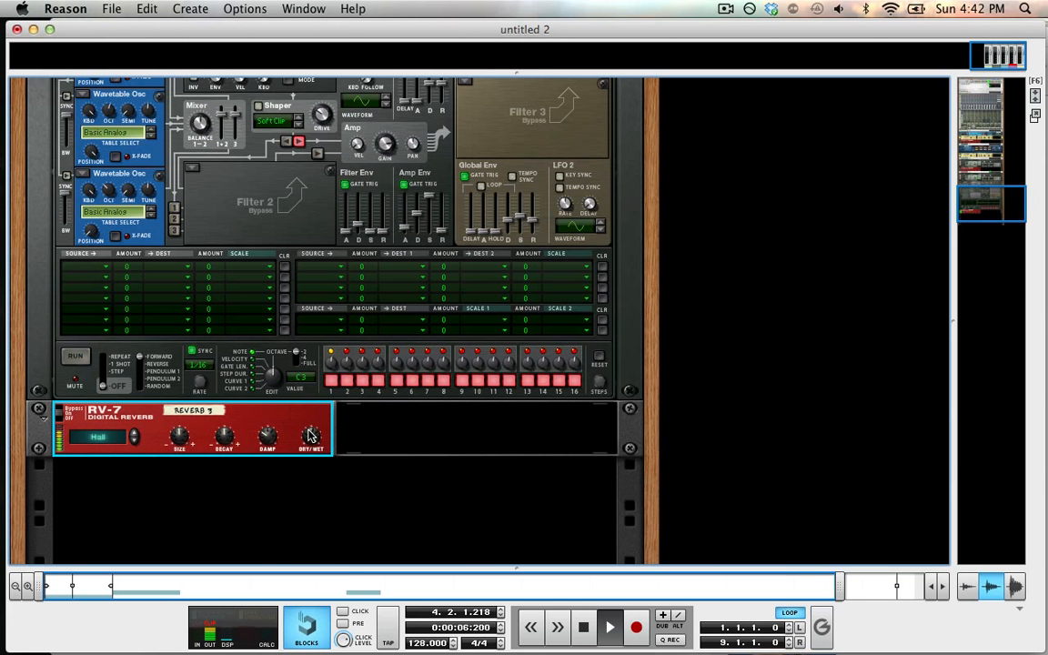
pyautogui.click(134, 442)
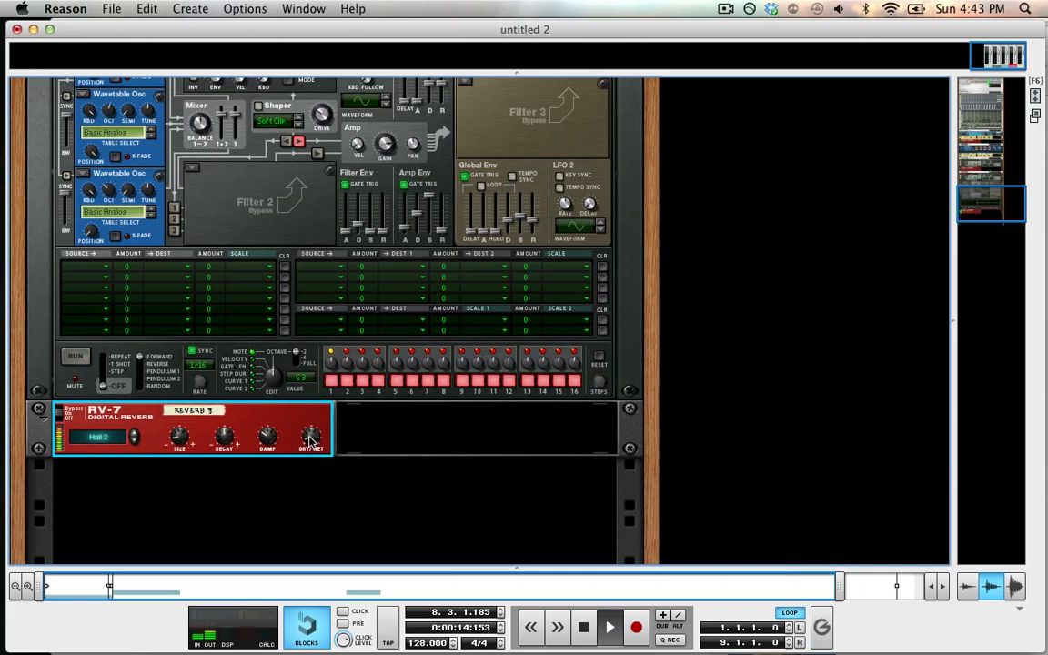
# Step: Toggle Oscillator 2's and 3's routing into Filter 1 on and off to compare the sound
pyautogui.scroll(5, 314, 476)
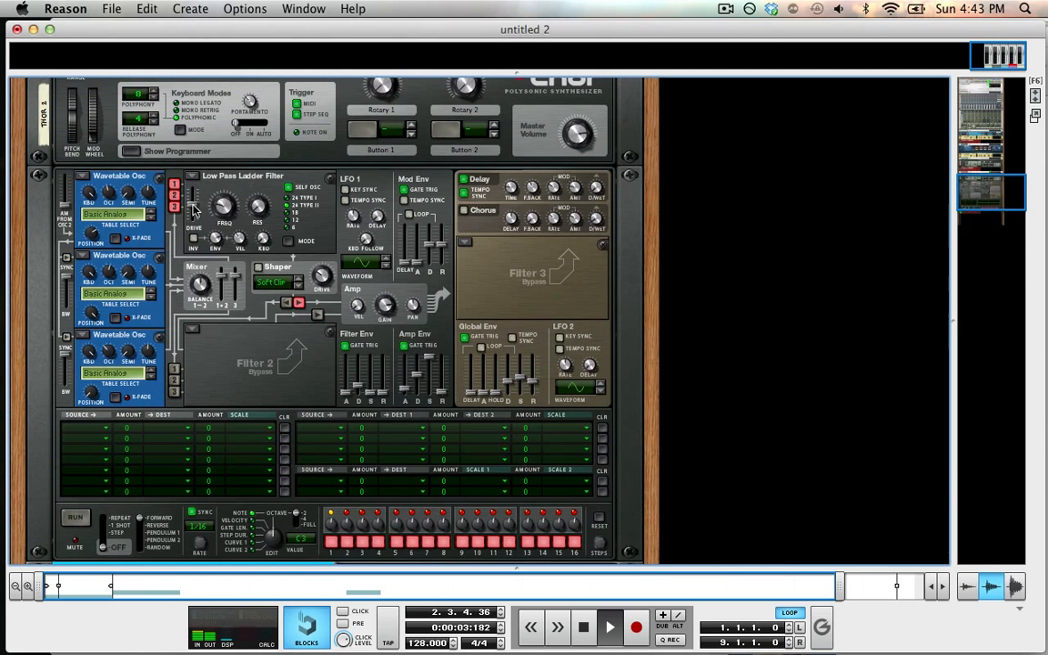
pyautogui.click(176, 197)
pyautogui.click(174, 208)
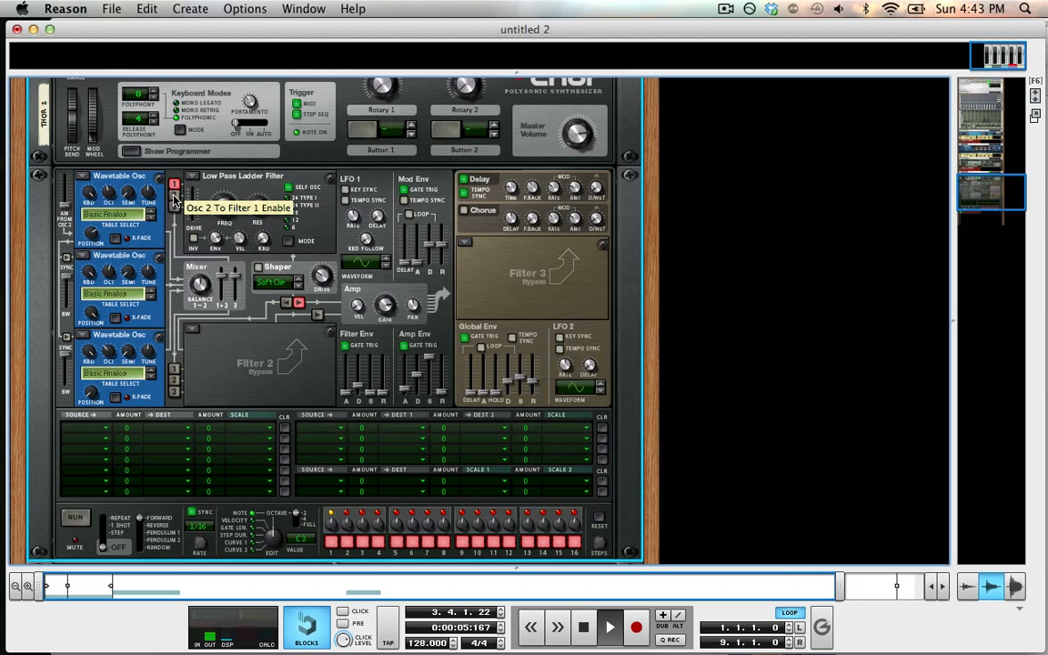
pyautogui.click(174, 197)
pyautogui.click(174, 196)
pyautogui.click(174, 208)
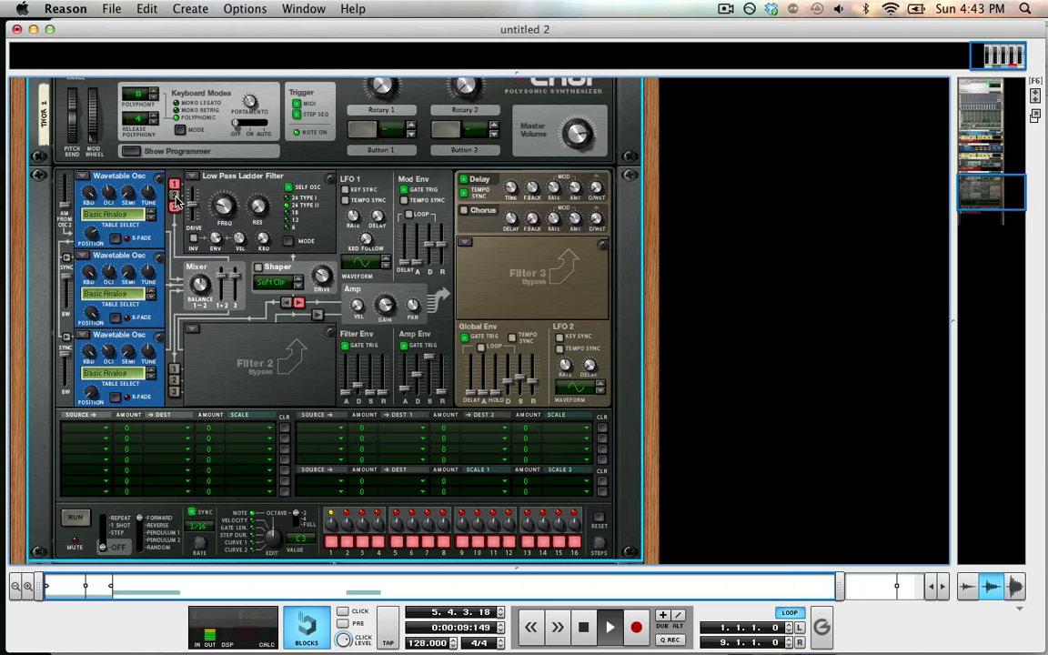
pyautogui.click(175, 197)
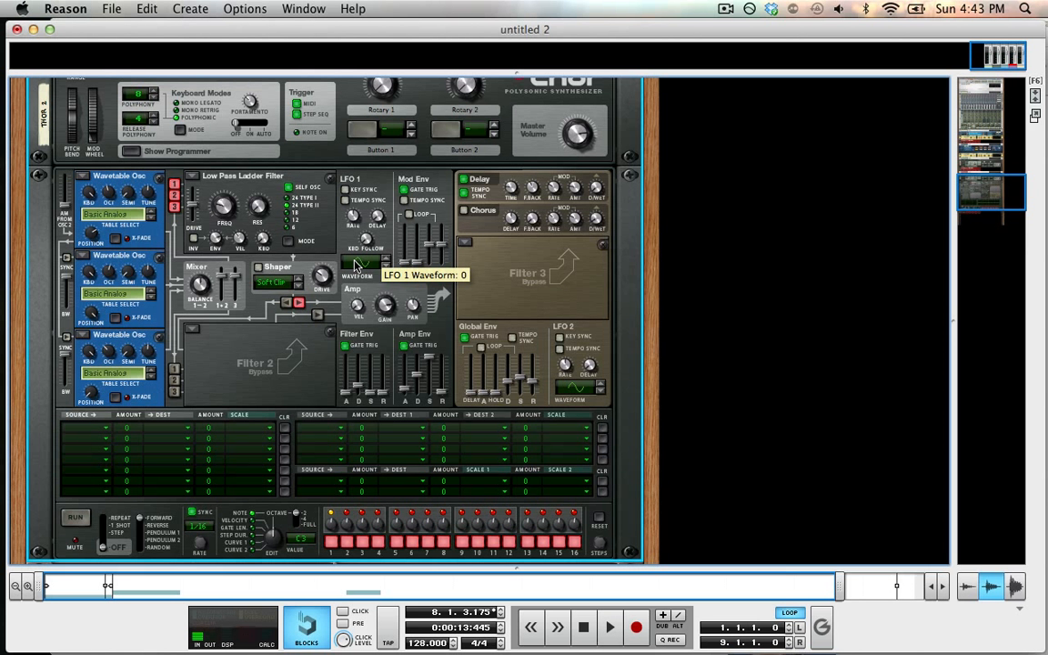
# Step: Switch to the sequencer to view the song's tracks, then return to the rack at its top
pyautogui.press('F7')
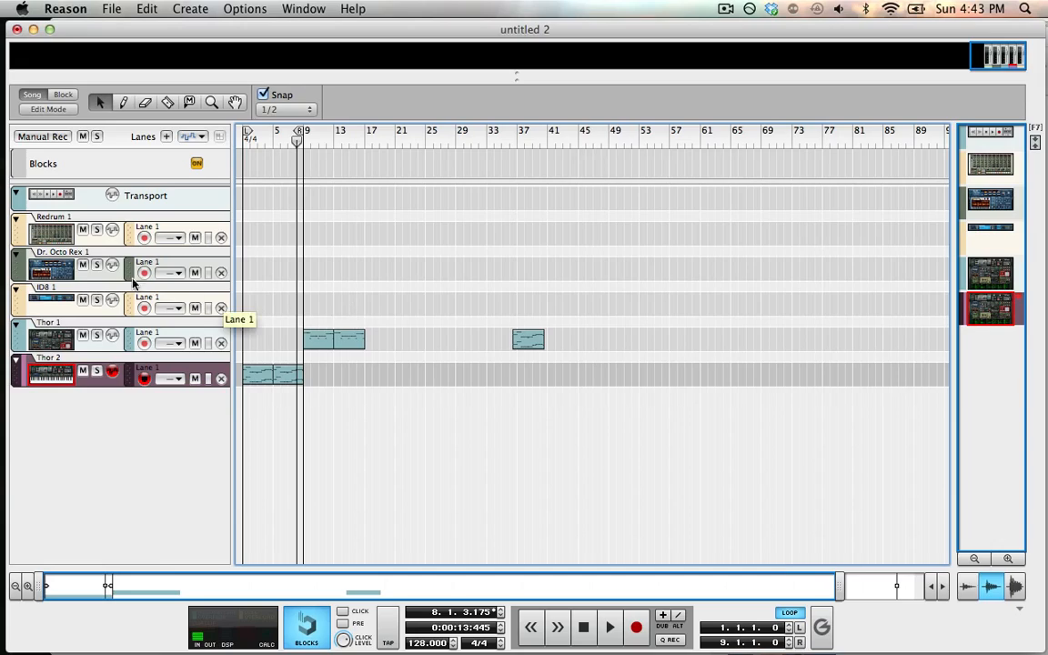
pyautogui.press('F6')
pyautogui.press('F5')
pyautogui.press('F7')
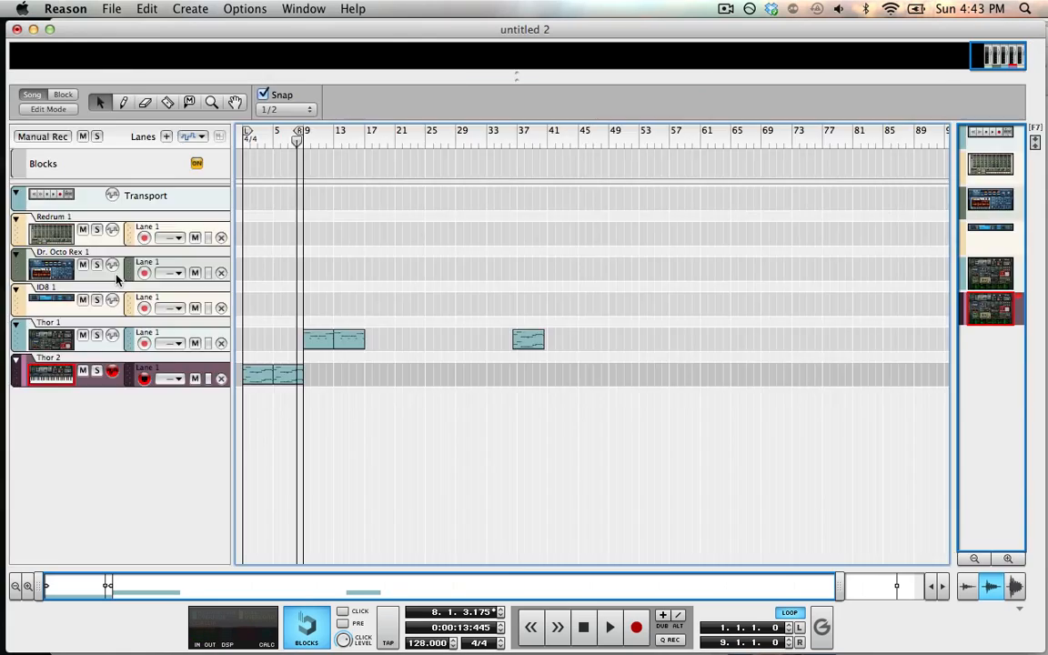
pyautogui.press('F6')
pyautogui.scroll(15, 261, 303)
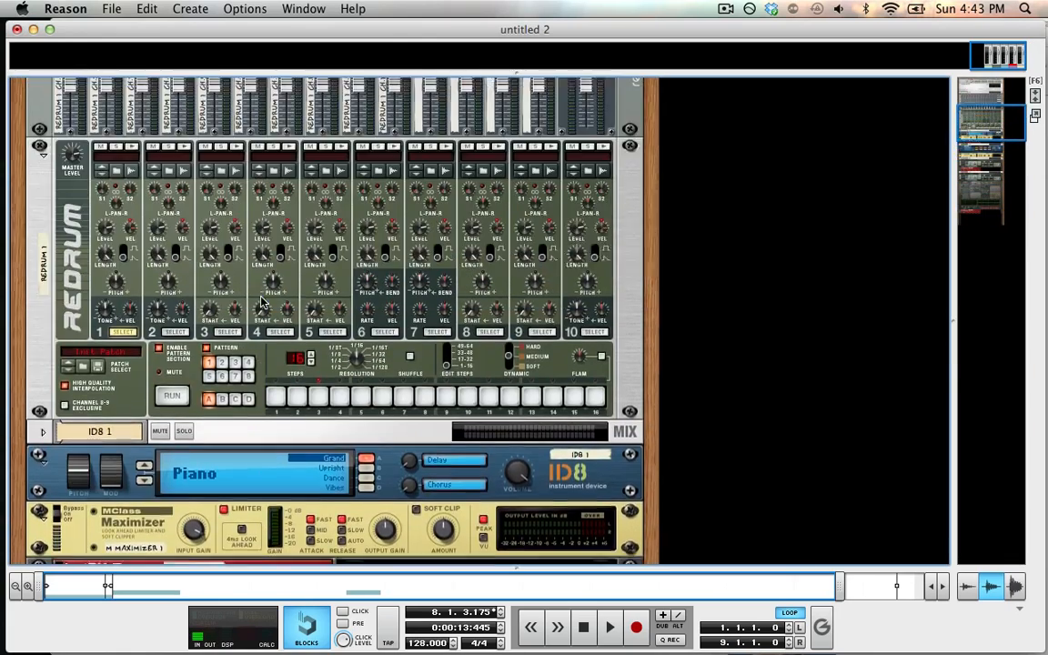
# Step: Browse the rack down past the Dr. Octo Rex to Thor 1, and switch to the sequencer
pyautogui.scroll(3, 261, 303)
pyautogui.scroll(-10, 262, 303)
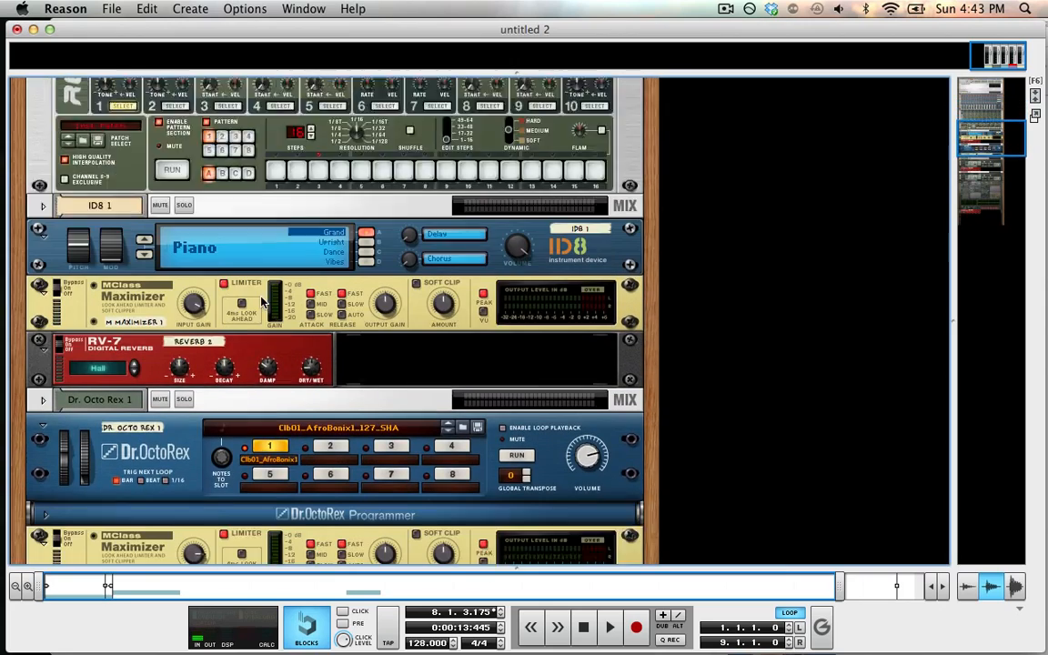
pyautogui.scroll(-3, 261, 303)
pyautogui.click(503, 289)
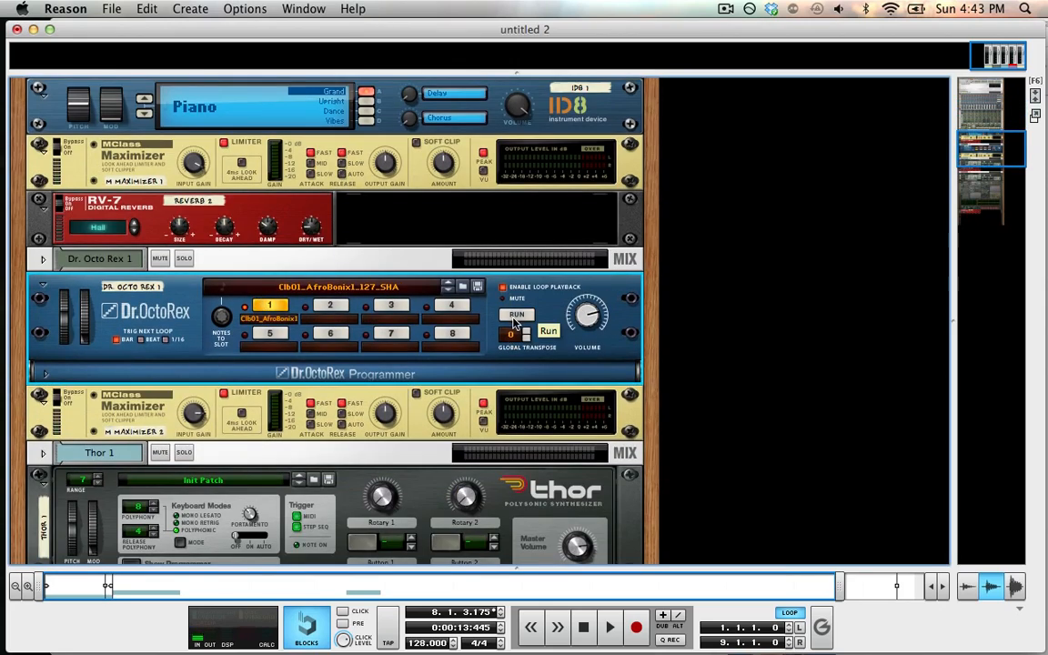
pyautogui.scroll(3, 510, 325)
pyautogui.press('F7')
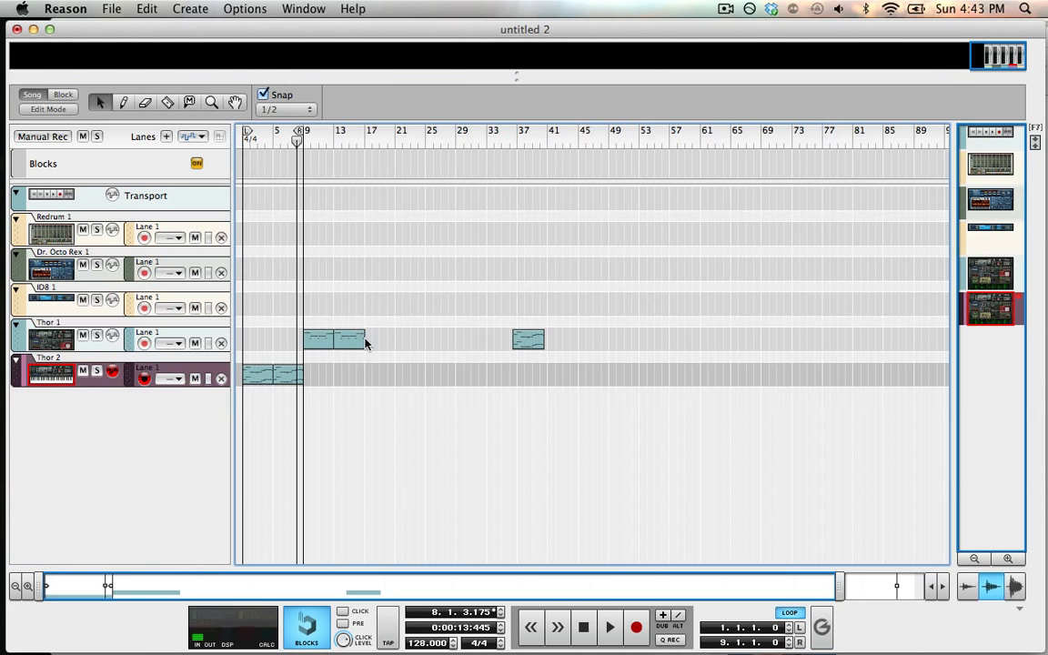
# Step: Select the ID8 track in the sequencer and start playing the song
pyautogui.click(81, 312)
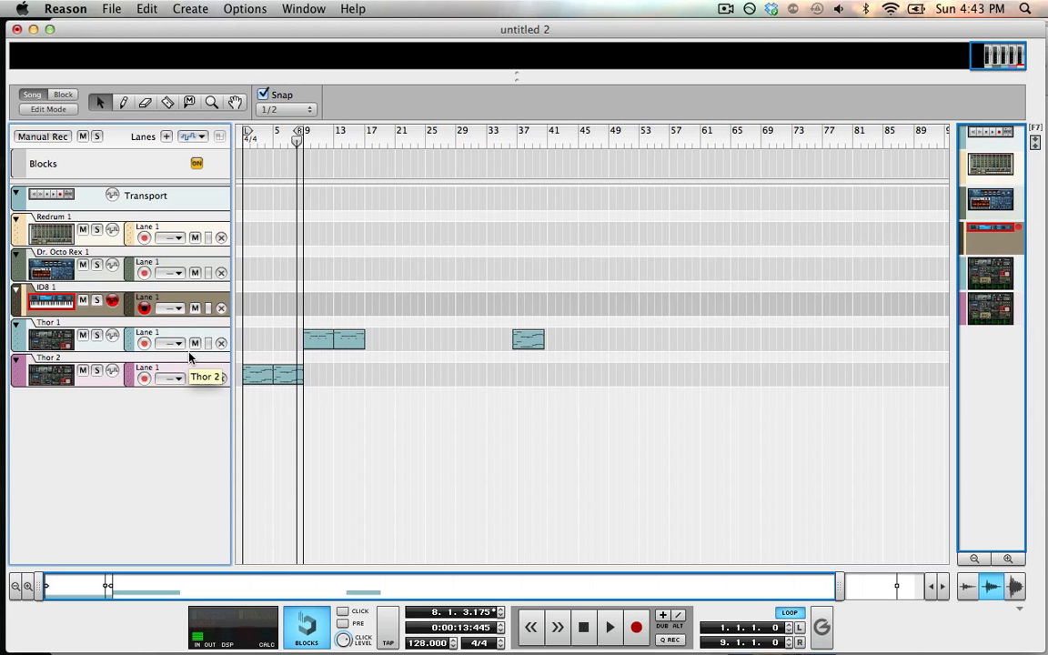
pyautogui.press('space')
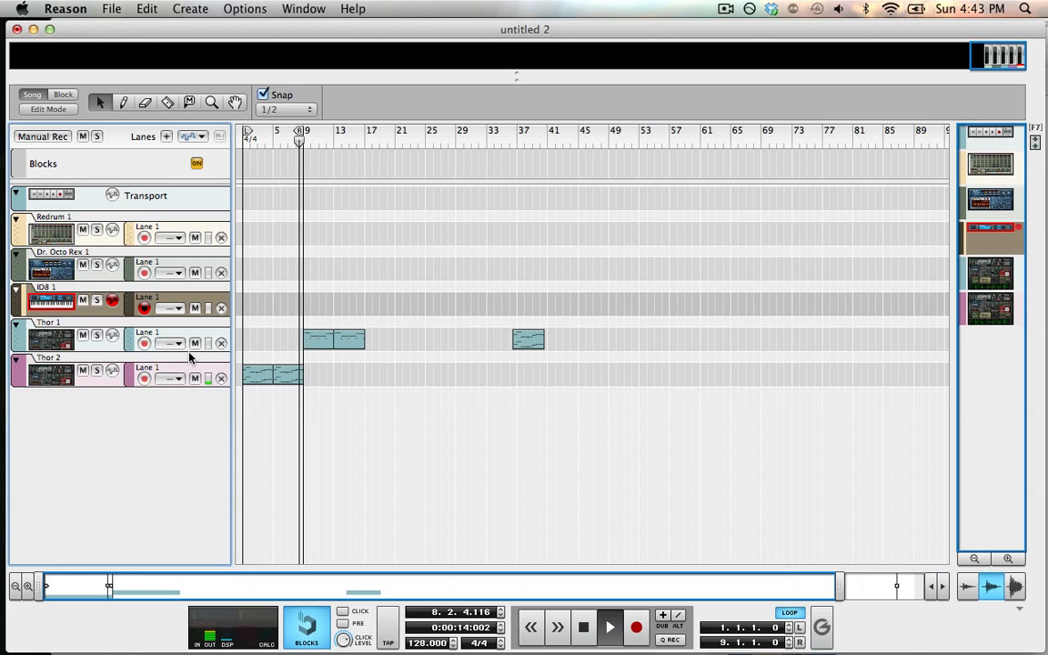
# Step: Switch between the rack, the Tool Window and the sequencer while the song plays
pyautogui.press('F6')
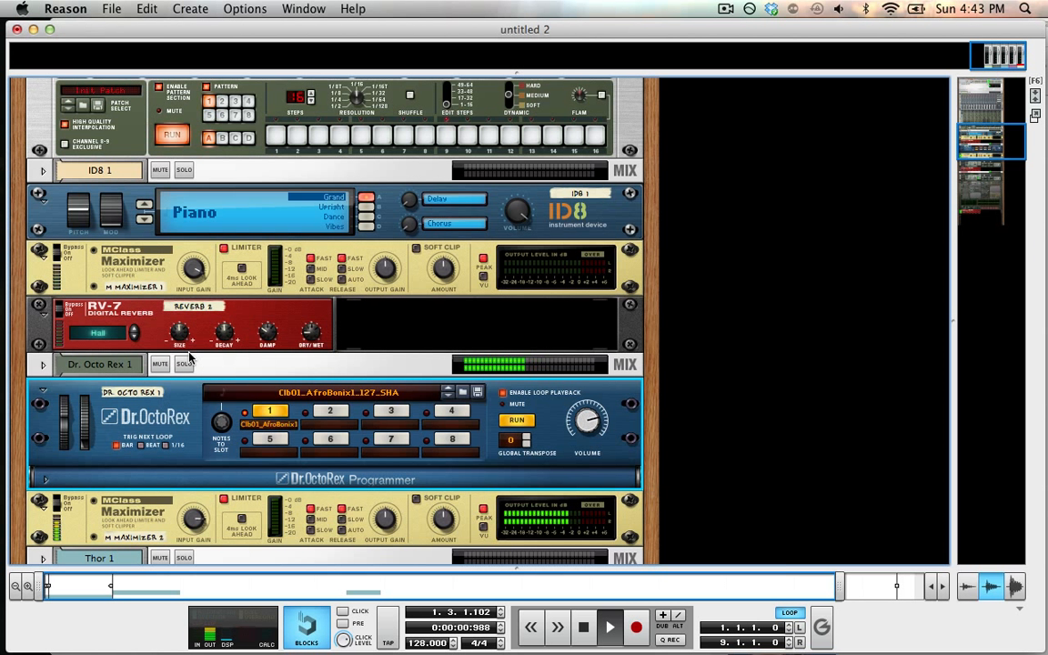
pyautogui.press('F8')
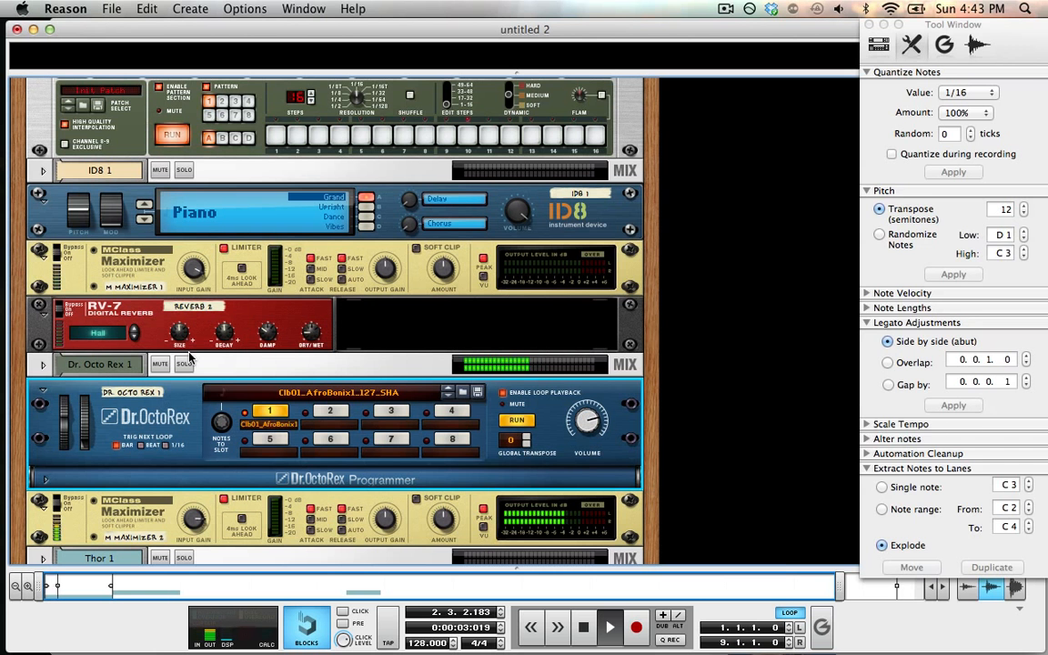
pyautogui.press('F8')
pyautogui.press('F7')
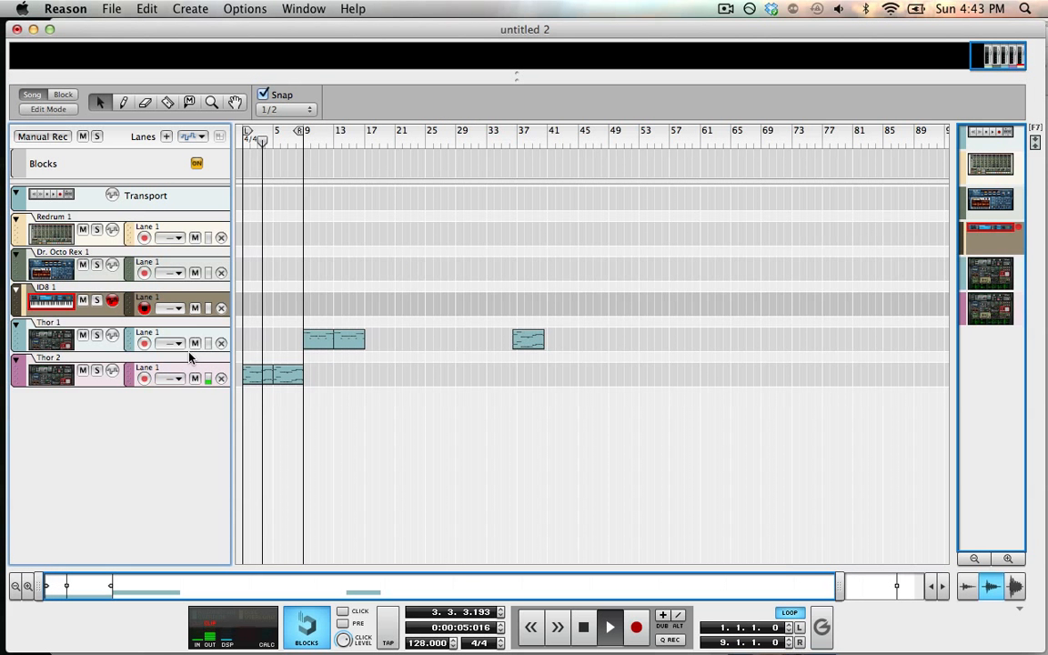